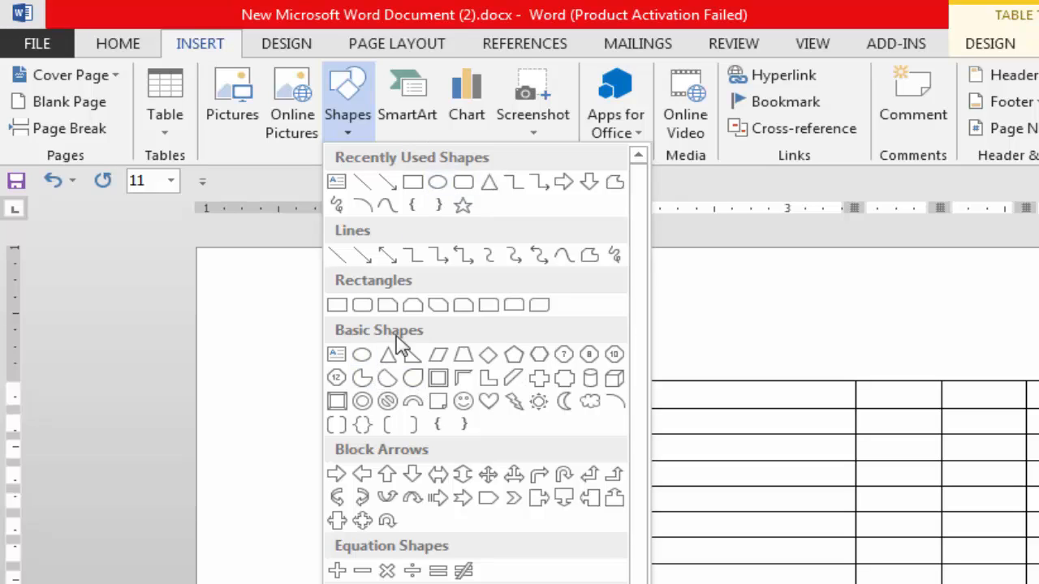
Draw a small oval about 0.14" high and 0.16" wide in the blank space above the table.
{"action": "left_click", "coordinate": [361, 356]}
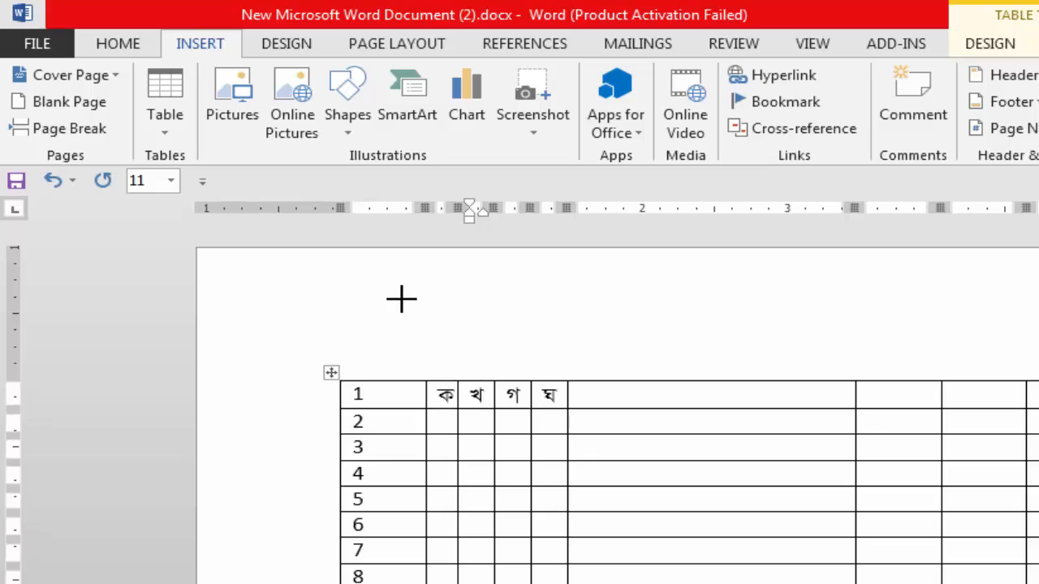
{"action": "left_click_drag", "start_coordinate": [400, 299], "coordinate": [425, 317]}
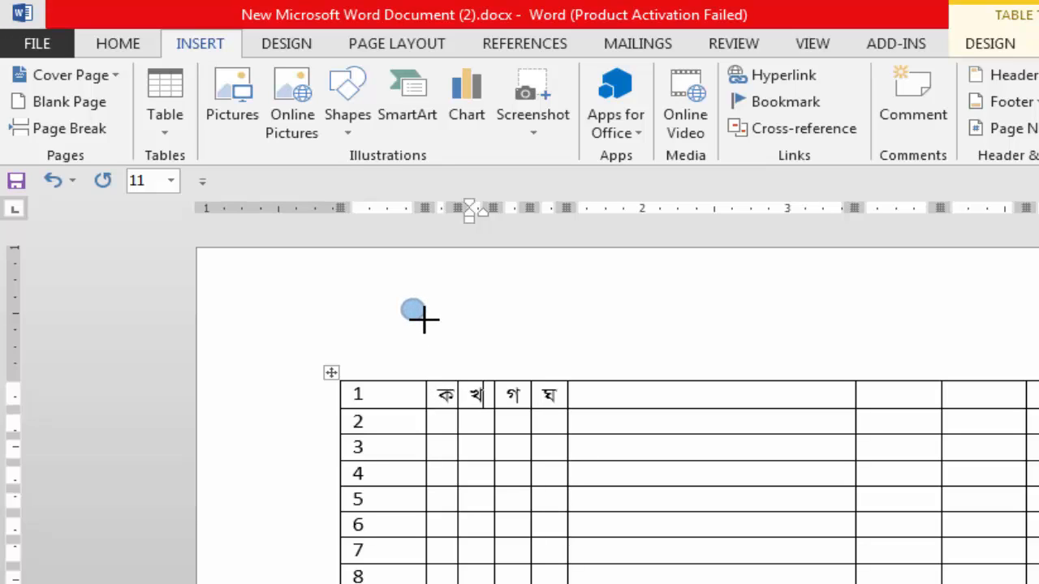
{"action": "left_click_drag", "start_coordinate": [423, 318], "coordinate": [425, 319]}
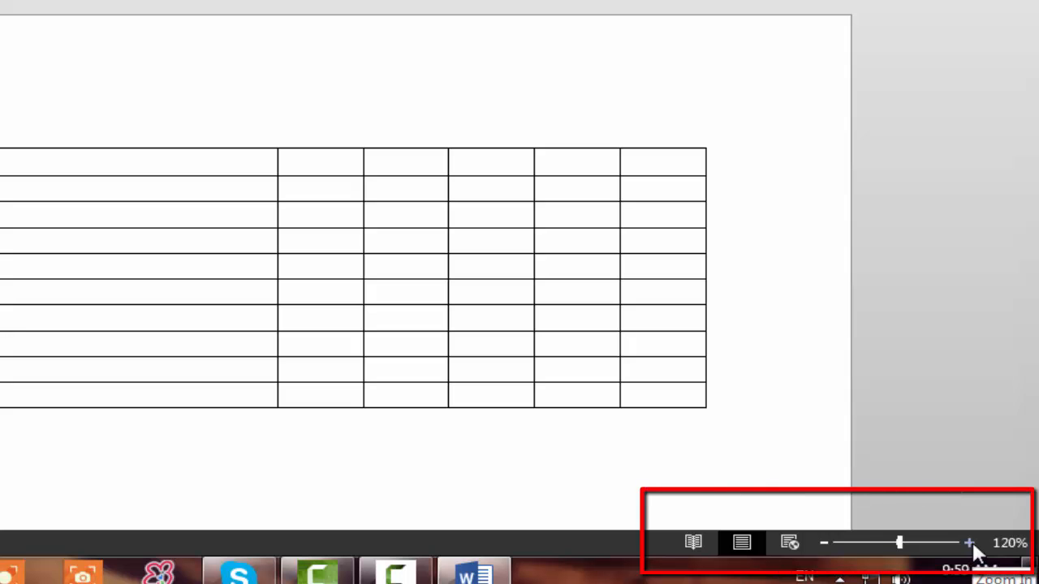
Move the oval over the letter ক in row 1 of the table.
{"action": "left_click", "coordinate": [970, 543]}
{"action": "left_click", "coordinate": [970, 543]}
{"action": "left_click", "coordinate": [970, 542]}
{"action": "left_click", "coordinate": [969, 542]}
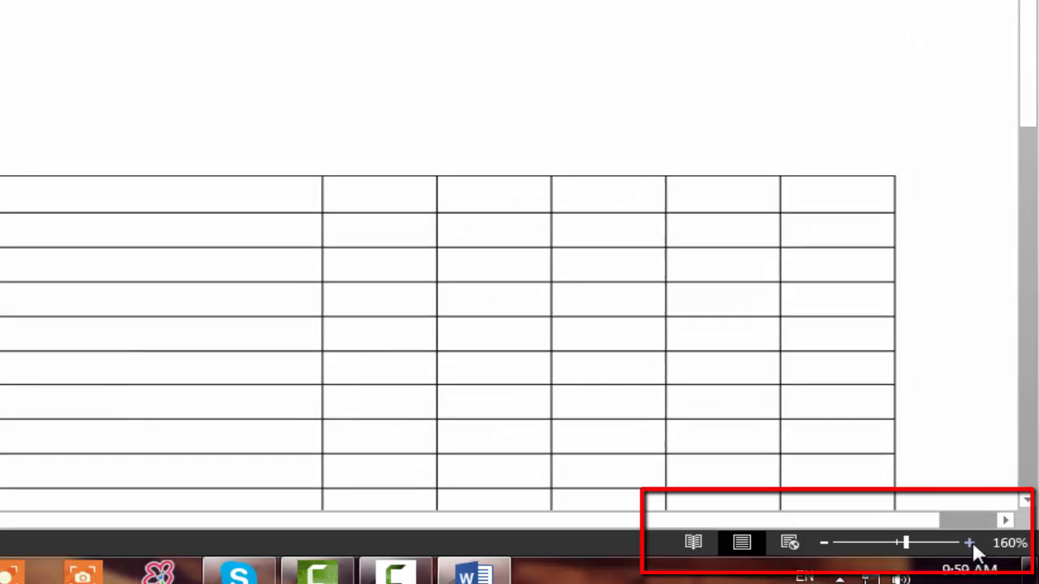
{"action": "left_click", "coordinate": [969, 543]}
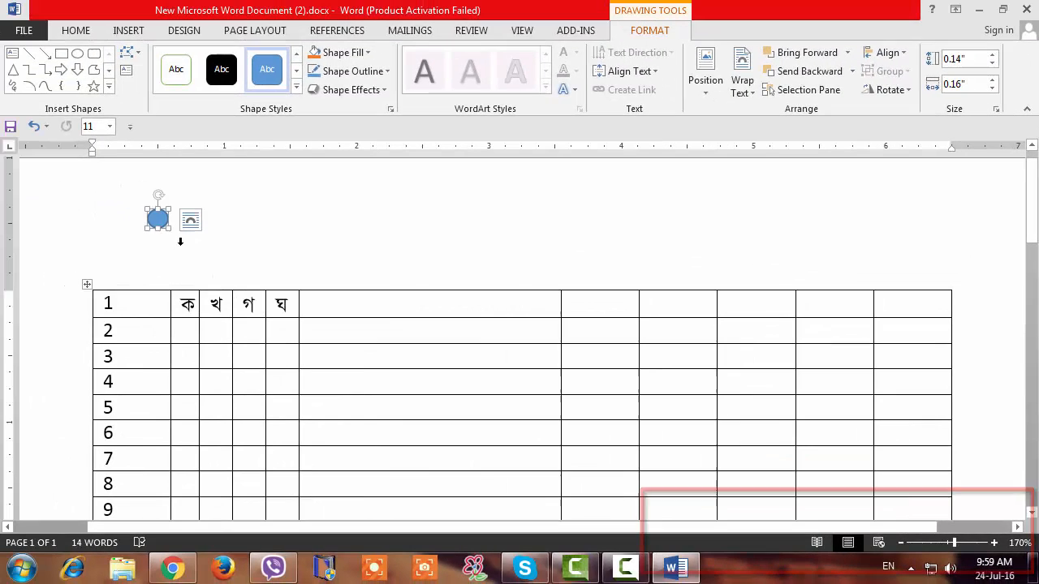
{"action": "left_click_drag", "start_coordinate": [158, 219], "coordinate": [186, 303]}
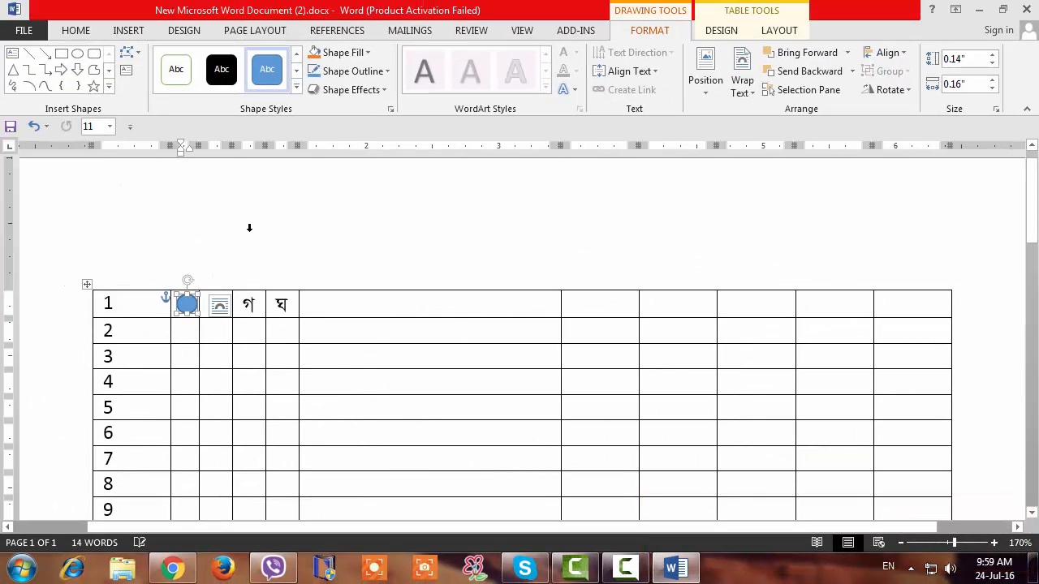
{"action": "left_click", "coordinate": [249, 287]}
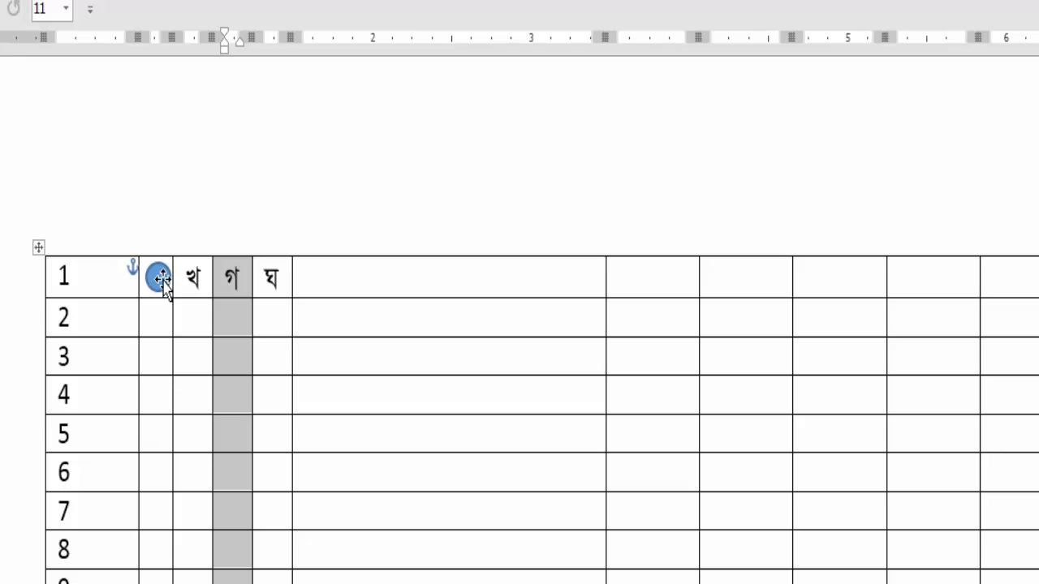
Set the solid fill transparency of the blue oval over ক to 100%.
{"action": "left_click", "coordinate": [162, 279]}
{"action": "right_click", "coordinate": [162, 283]}
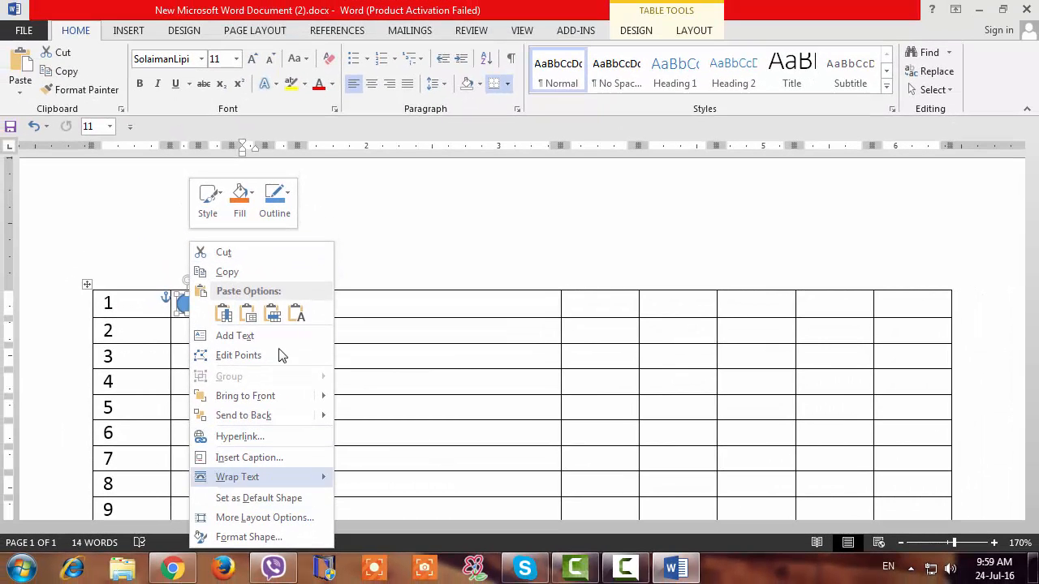
{"action": "left_click", "coordinate": [245, 539]}
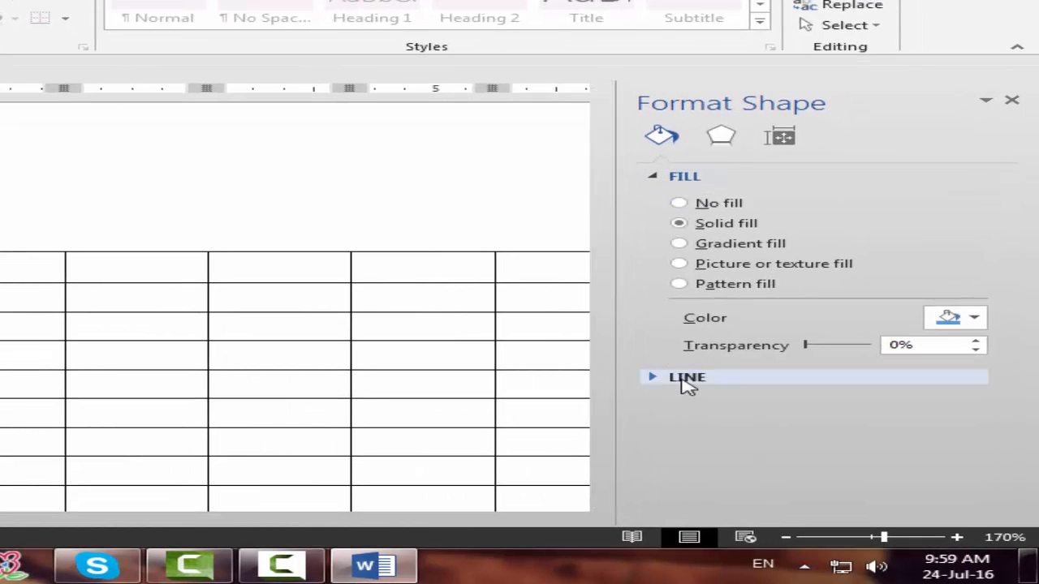
{"action": "left_click", "coordinate": [680, 177]}
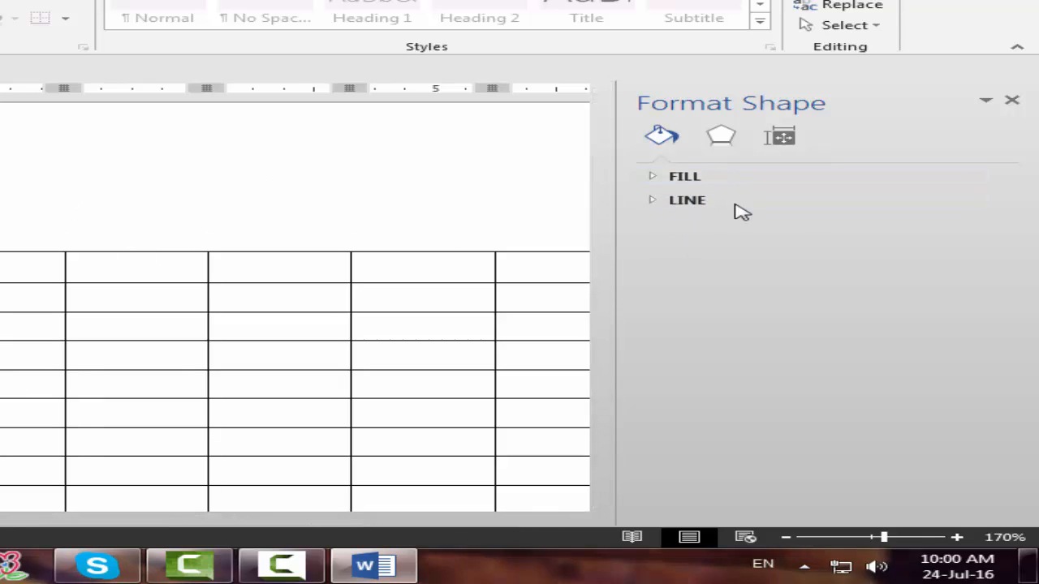
{"action": "left_click", "coordinate": [683, 176]}
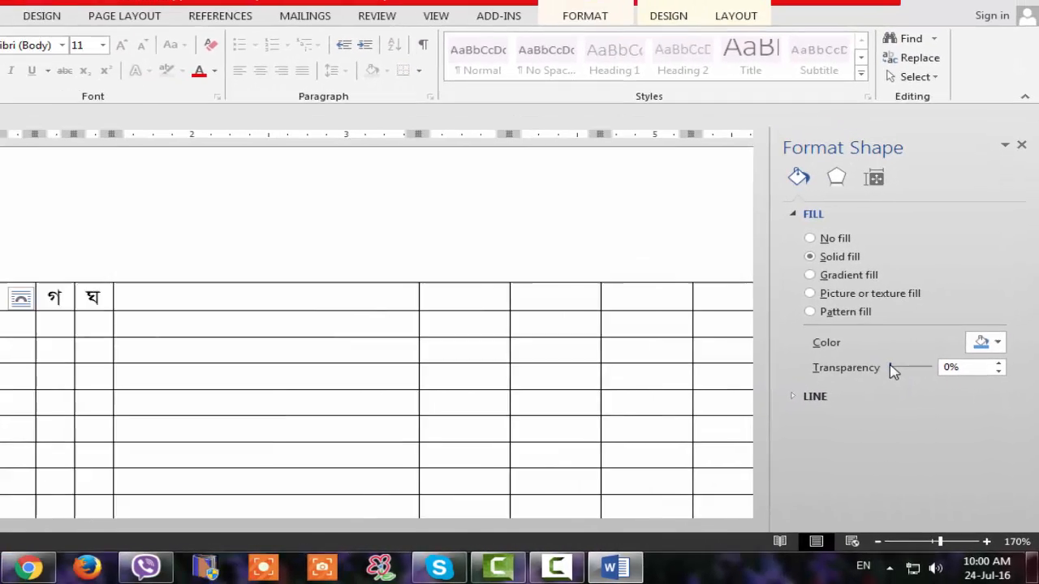
{"action": "left_click_drag", "start_coordinate": [807, 344], "coordinate": [830, 342]}
{"action": "left_click_drag", "start_coordinate": [924, 372], "coordinate": [950, 378]}
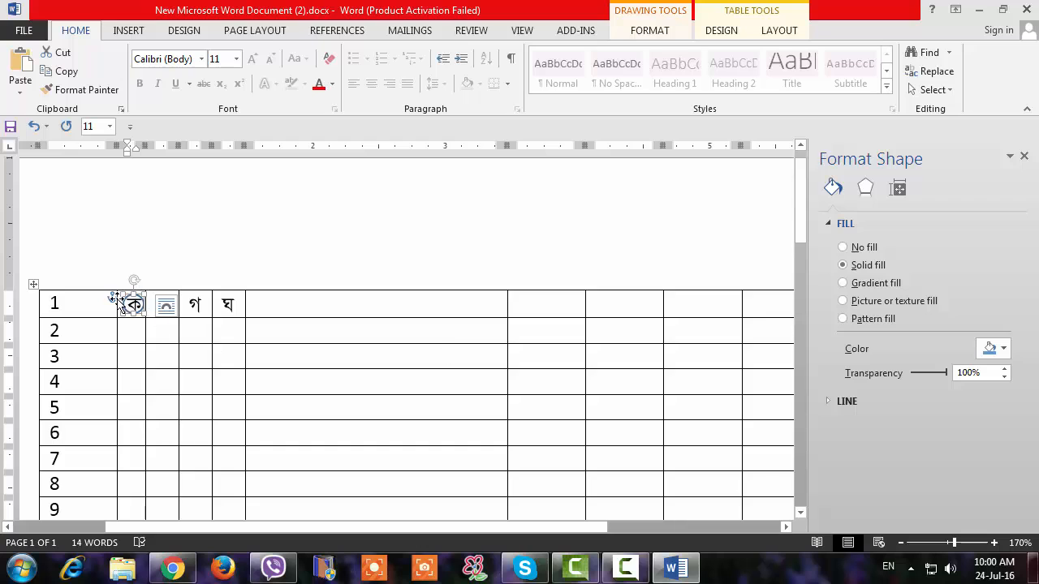
{"action": "left_click", "coordinate": [162, 280]}
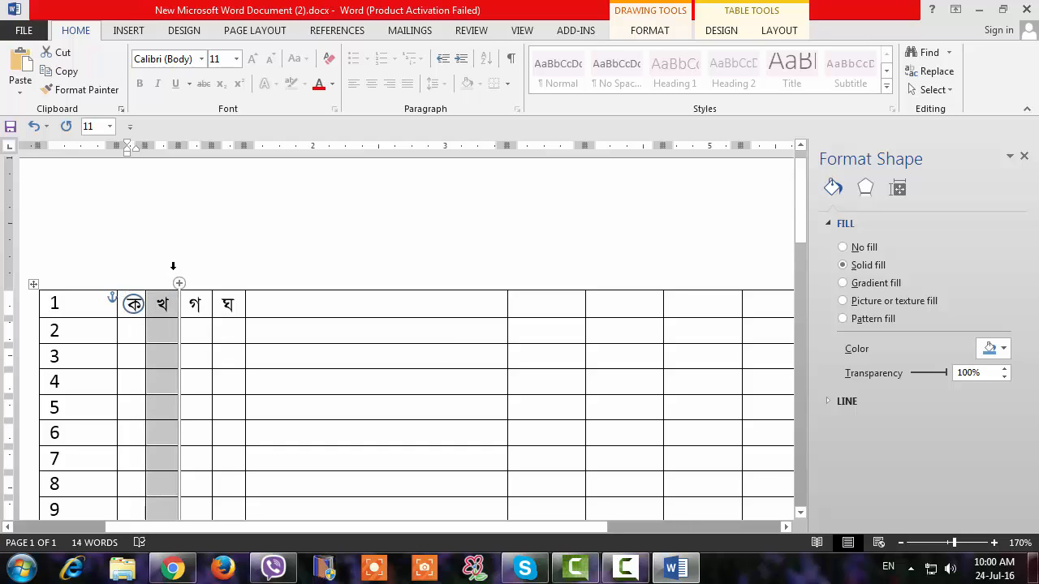
{"action": "left_click", "coordinate": [135, 317]}
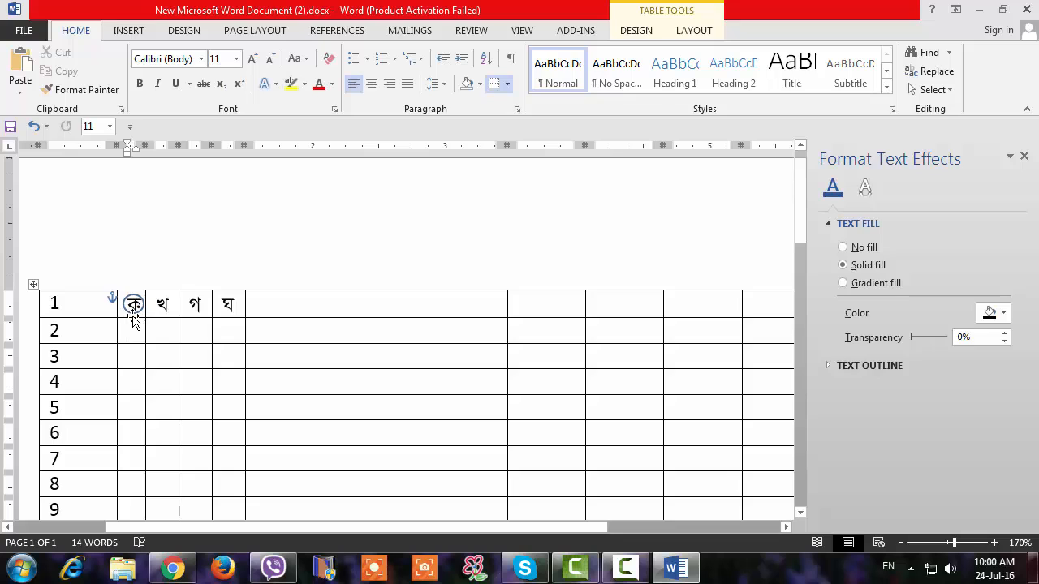
{"action": "left_click", "coordinate": [325, 305]}
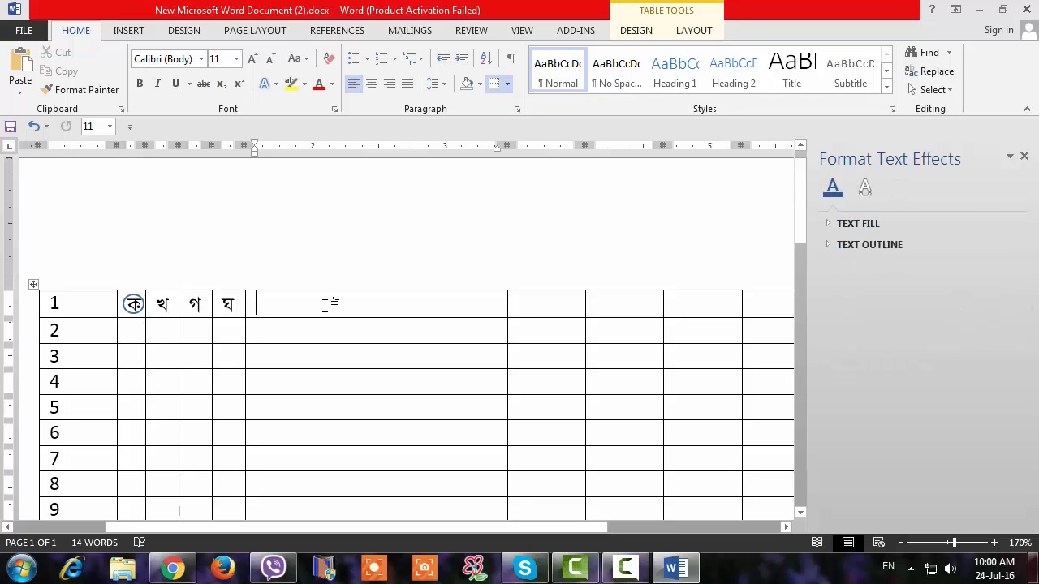
Apply the black-outlined, white-filled preset shape style to the oval over ক.
{"action": "left_click", "coordinate": [134, 305]}
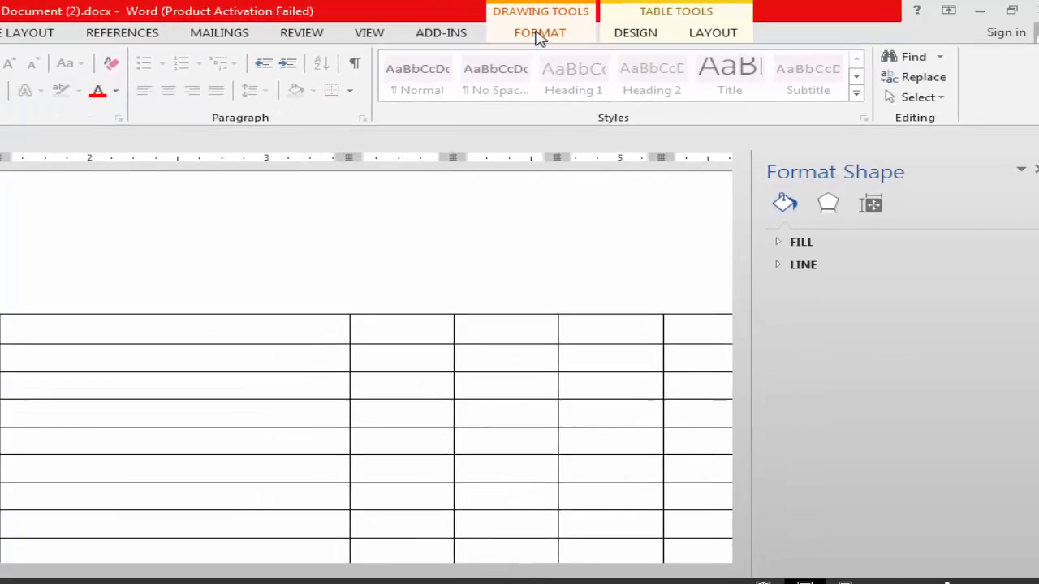
{"action": "left_click", "coordinate": [455, 35]}
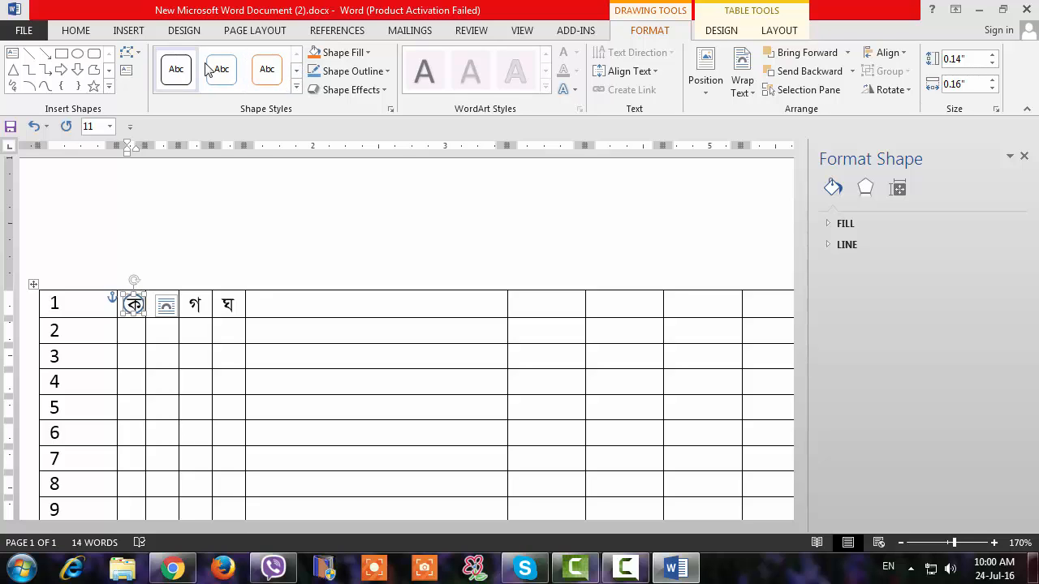
{"action": "left_click", "coordinate": [297, 89]}
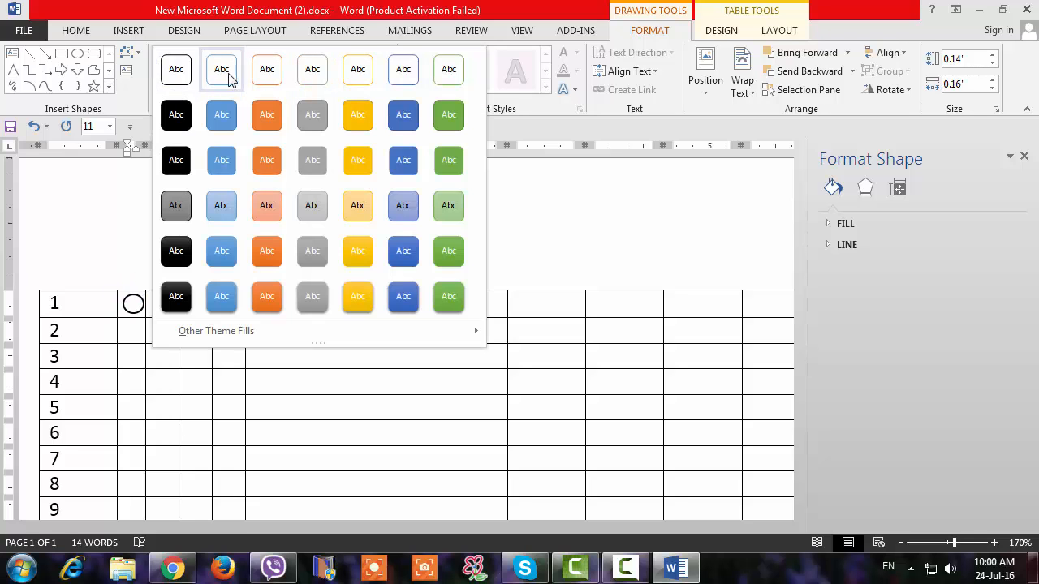
{"action": "left_click", "coordinate": [176, 70]}
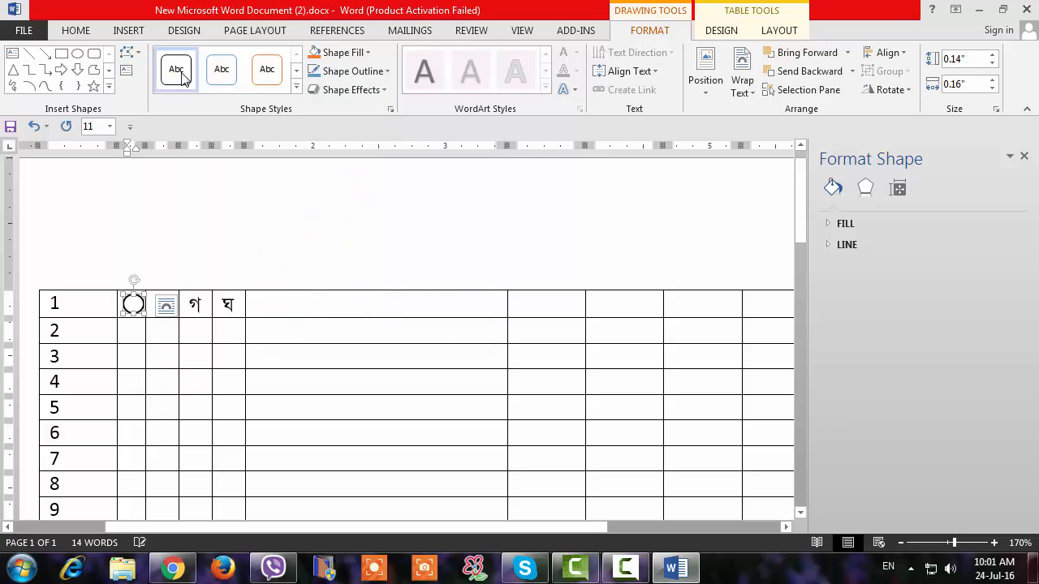
{"action": "left_click", "coordinate": [159, 256]}
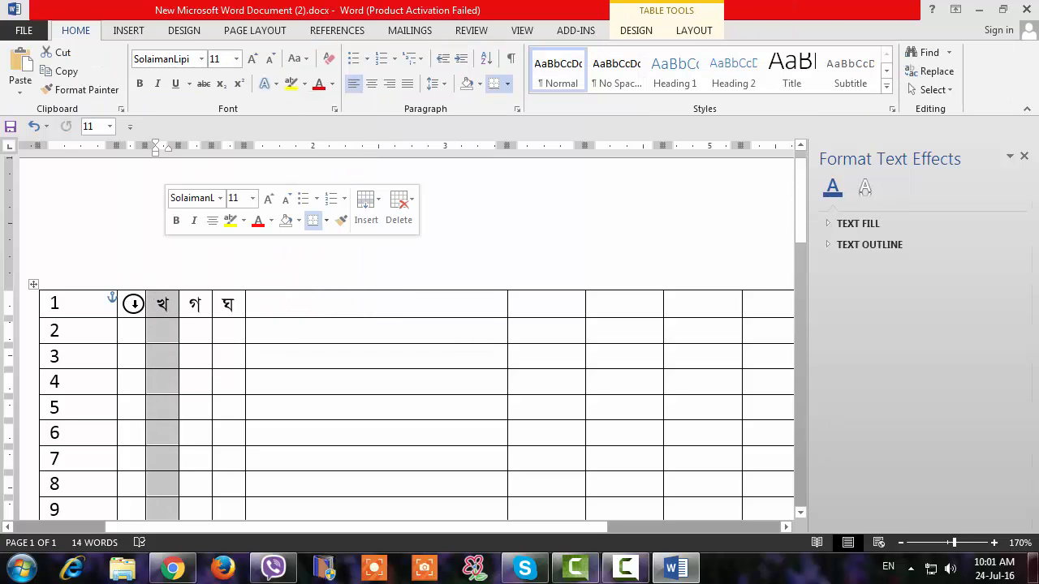
Set the black-outlined oval's solid fill transparency to 100%.
{"action": "left_click", "coordinate": [136, 304]}
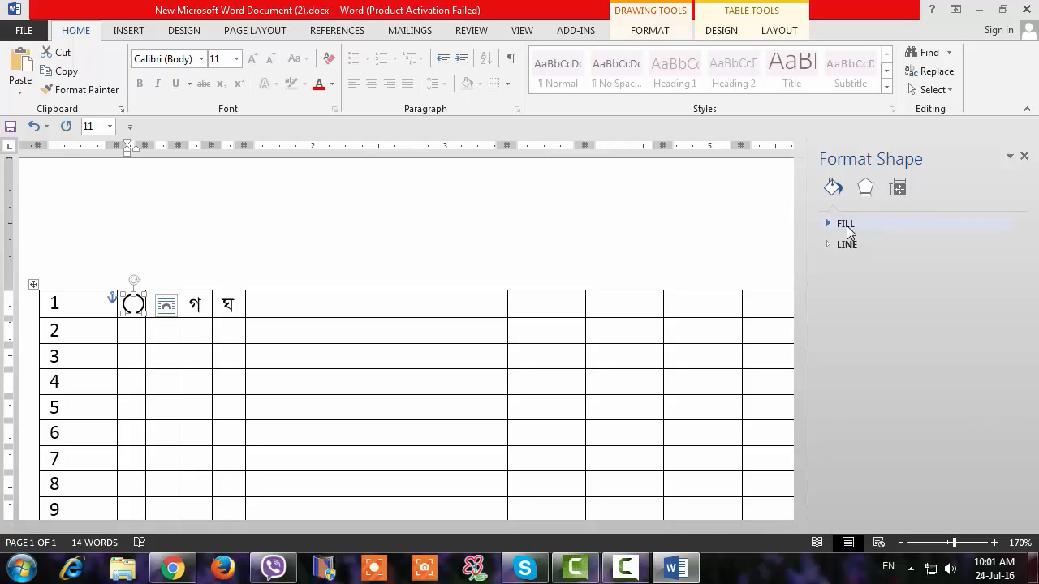
{"action": "right_click", "coordinate": [133, 303]}
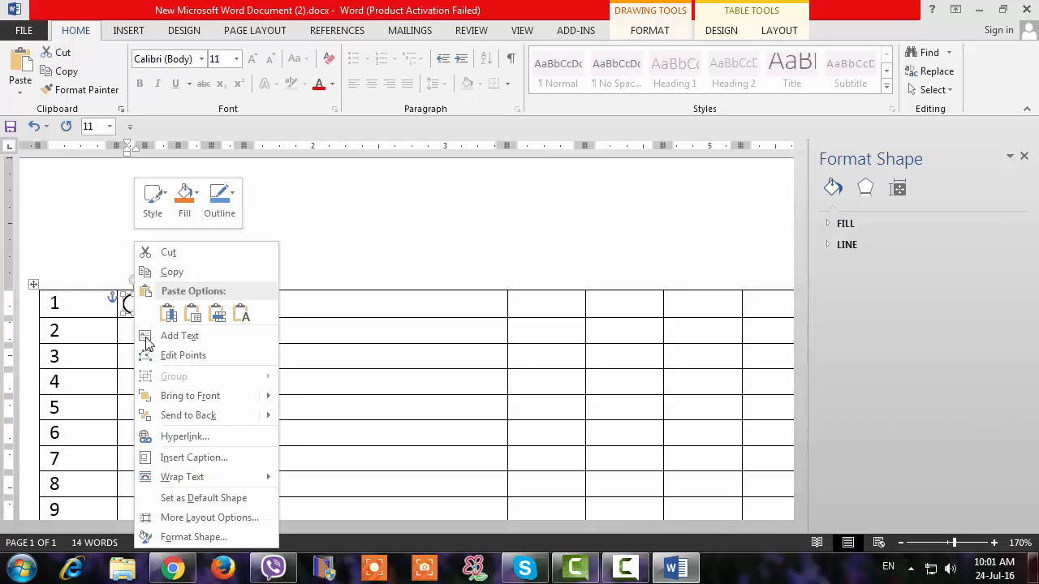
{"action": "left_click", "coordinate": [163, 539]}
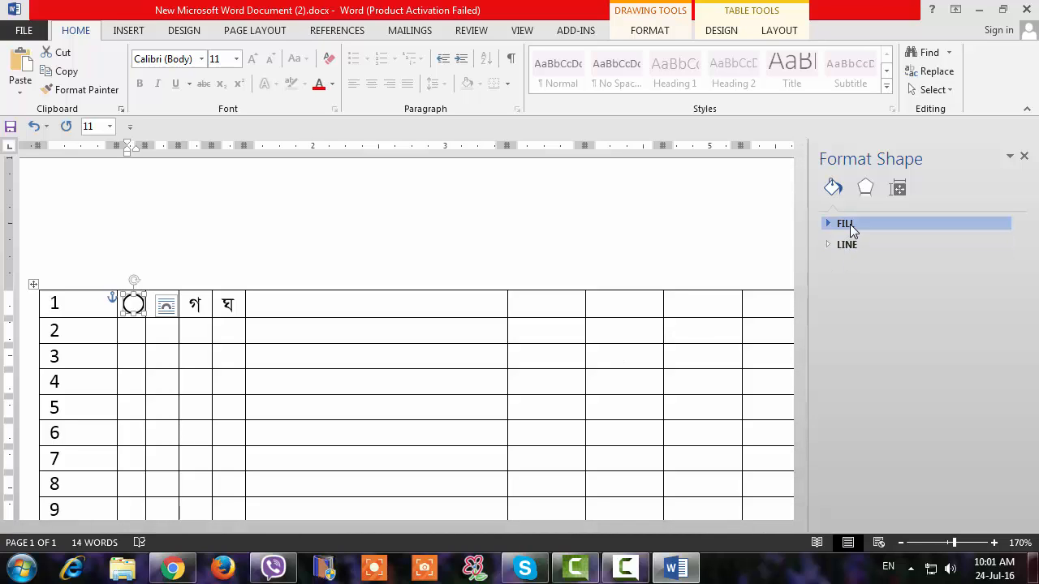
{"action": "left_click", "coordinate": [847, 227]}
{"action": "left_click_drag", "start_coordinate": [912, 374], "coordinate": [948, 375]}
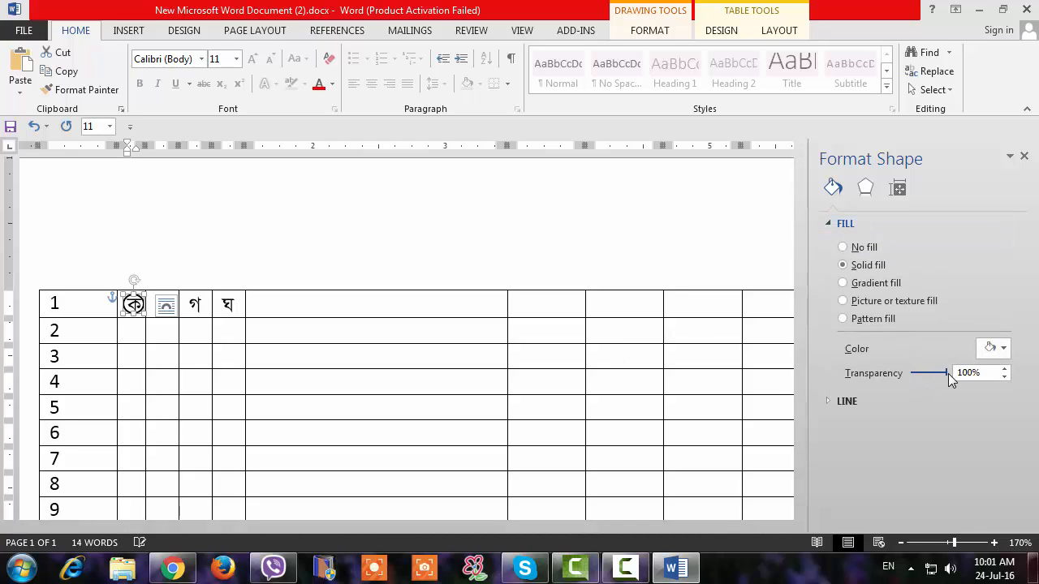
{"action": "left_click", "coordinate": [472, 245]}
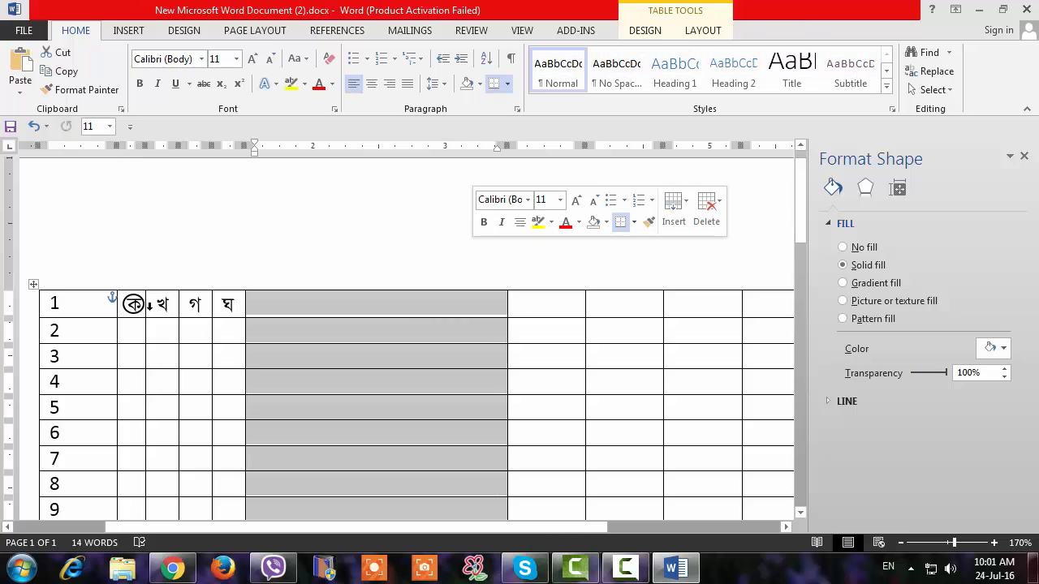
{"action": "left_click", "coordinate": [301, 306]}
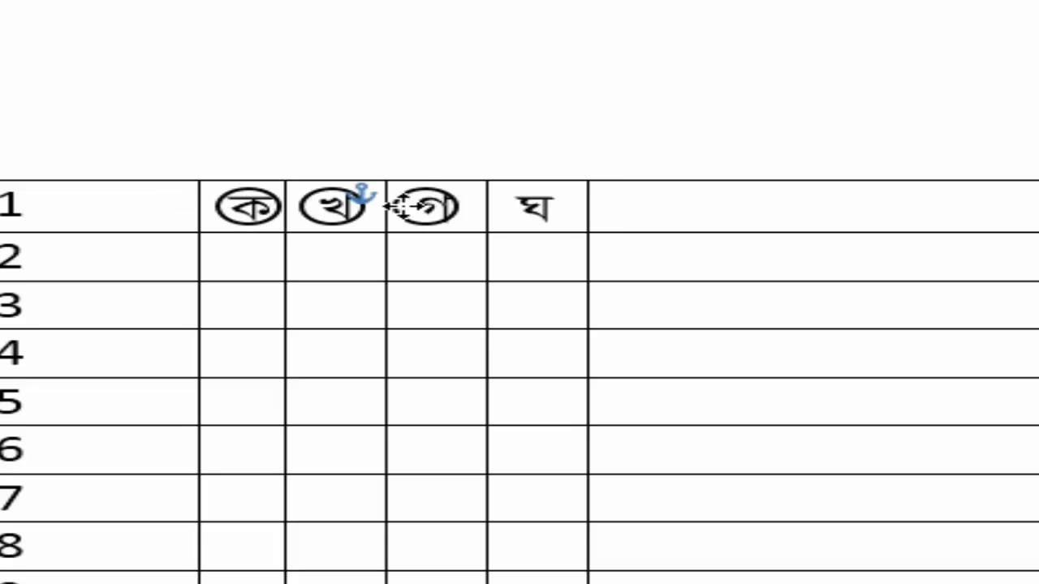
Place copies of the transparent circle over the letters খ, গ and ঘ in row 1.
{"action": "left_click", "coordinate": [401, 207]}
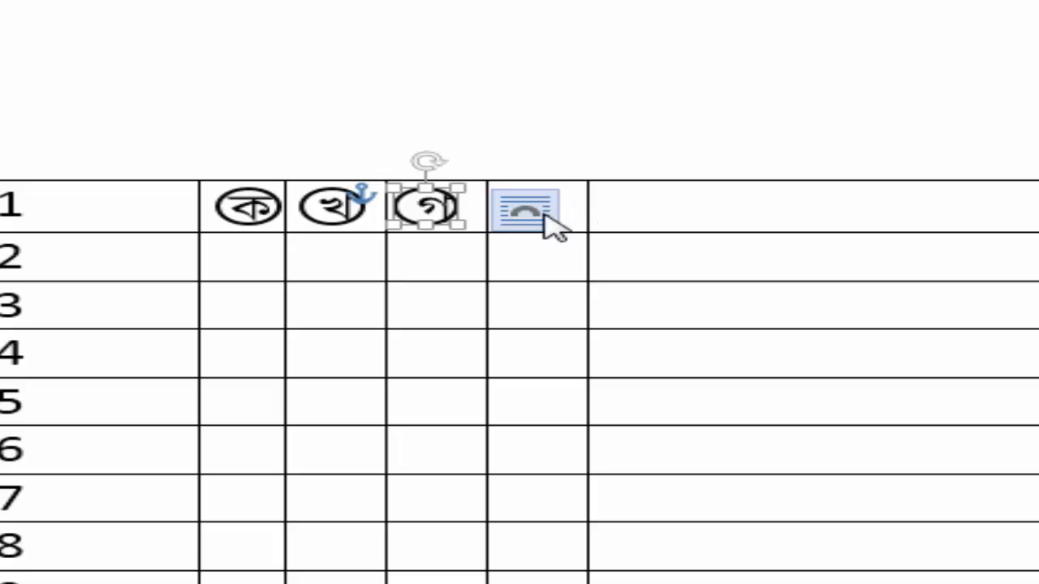
{"action": "left_click_drag", "start_coordinate": [424, 216], "coordinate": [513, 208]}
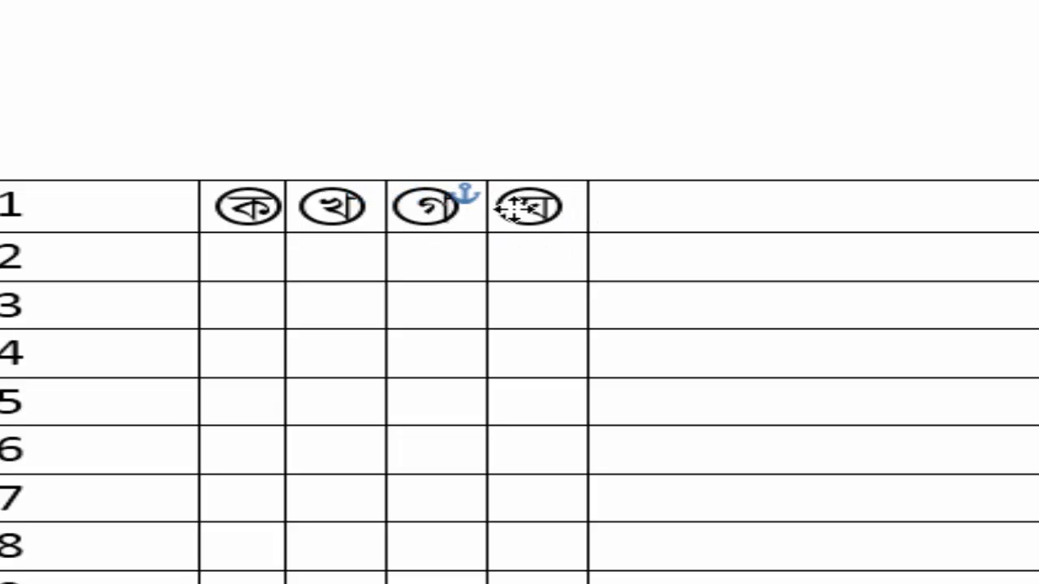
{"action": "left_click", "coordinate": [509, 209]}
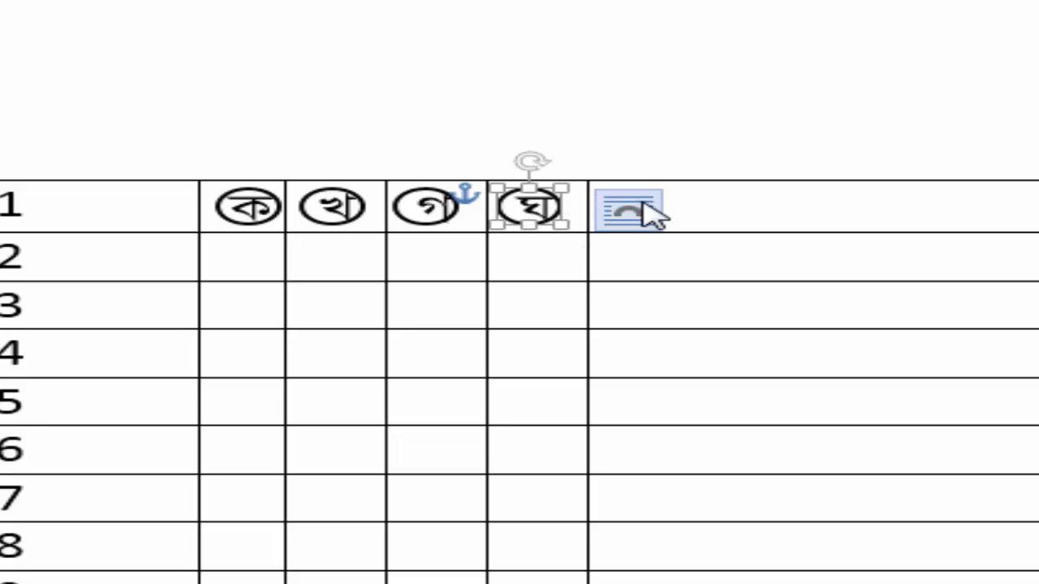
{"action": "left_click", "coordinate": [750, 203]}
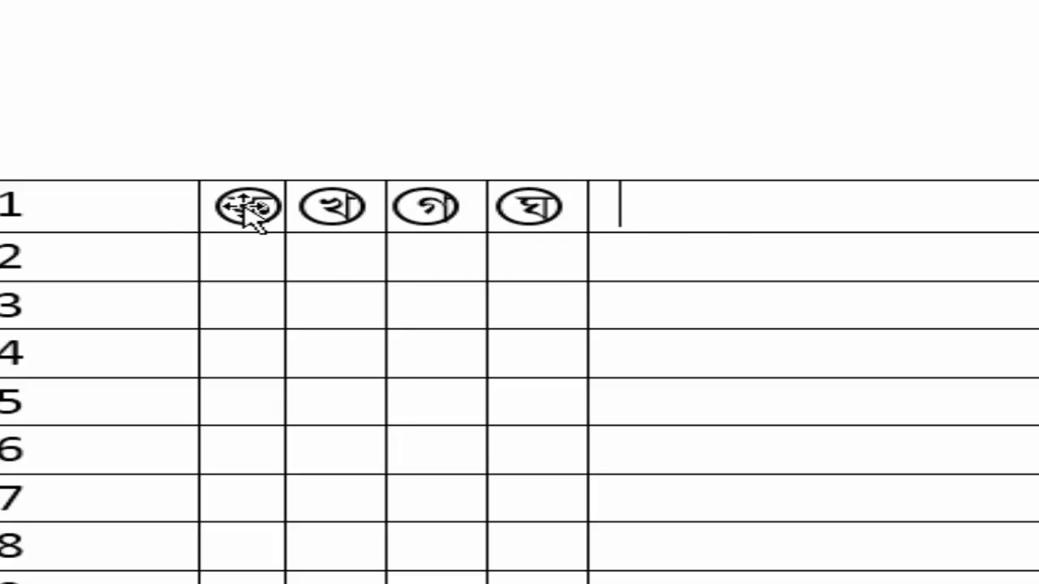
Shift the circle around ঘ slightly to the right within its cell.
{"action": "left_click", "coordinate": [343, 205]}
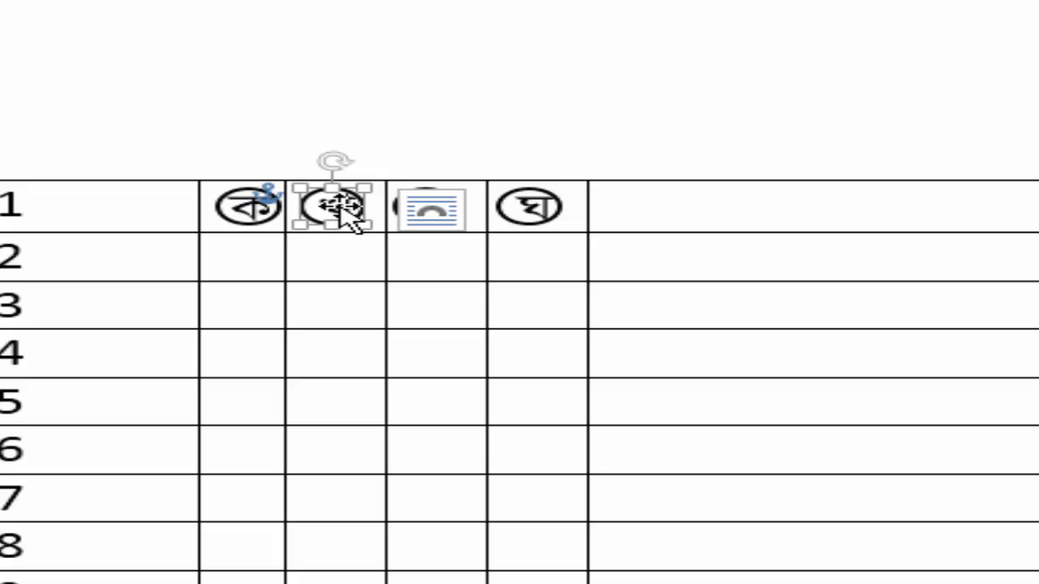
{"action": "left_click", "coordinate": [539, 215]}
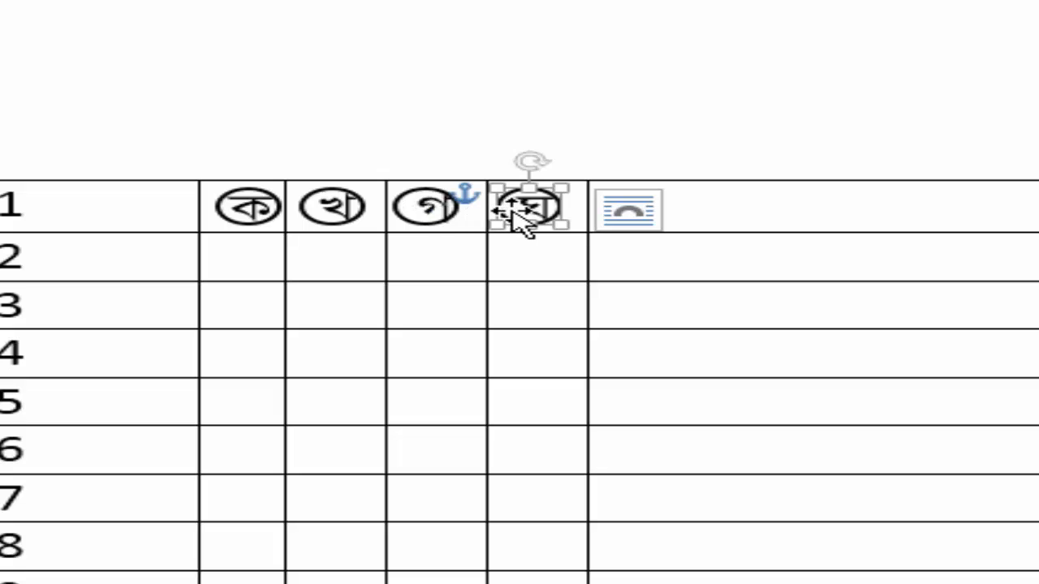
{"action": "left_click_drag", "start_coordinate": [515, 212], "coordinate": [527, 212]}
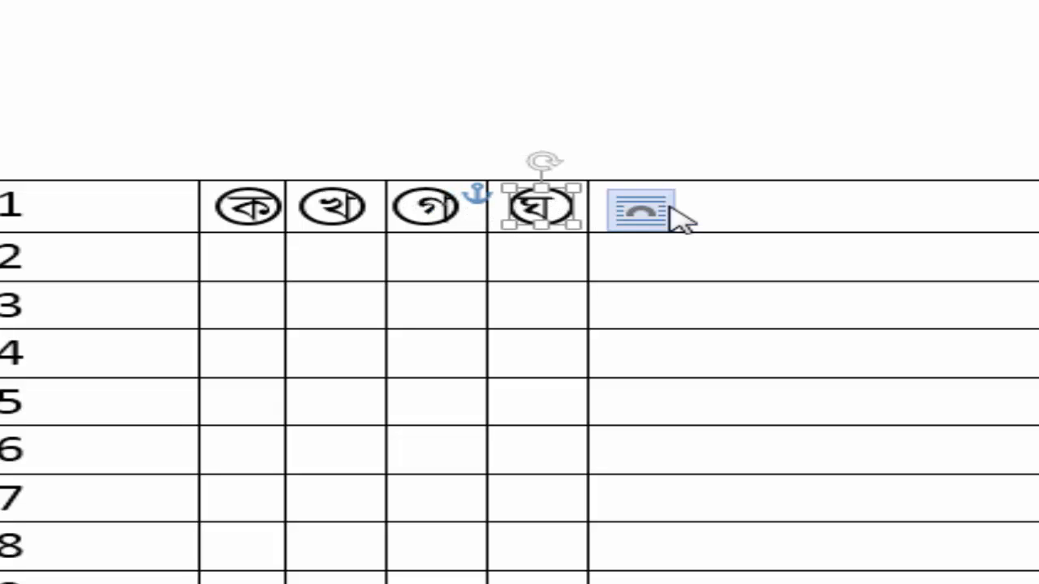
{"action": "left_click", "coordinate": [686, 207]}
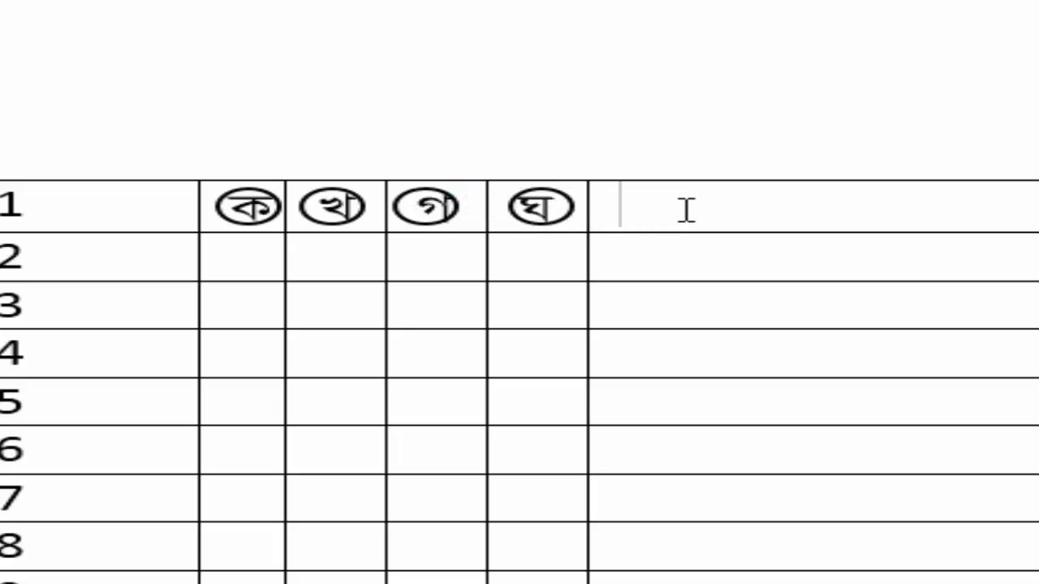
{"action": "key", "text": "Left"}
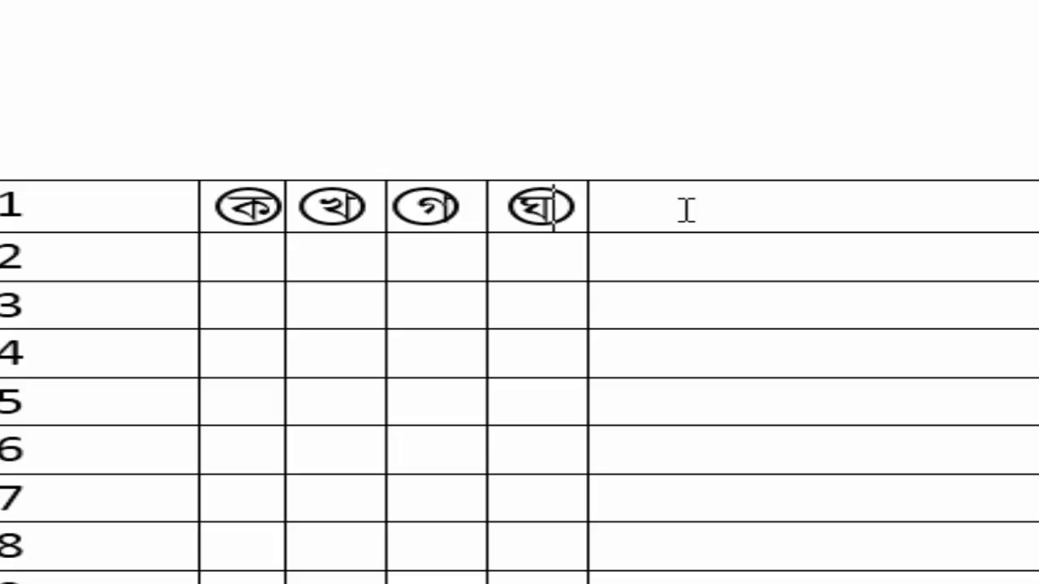
Nudge the circle around ঘ in row 1 slightly left so it sits centred on the letter.
{"action": "left_click", "coordinate": [548, 208]}
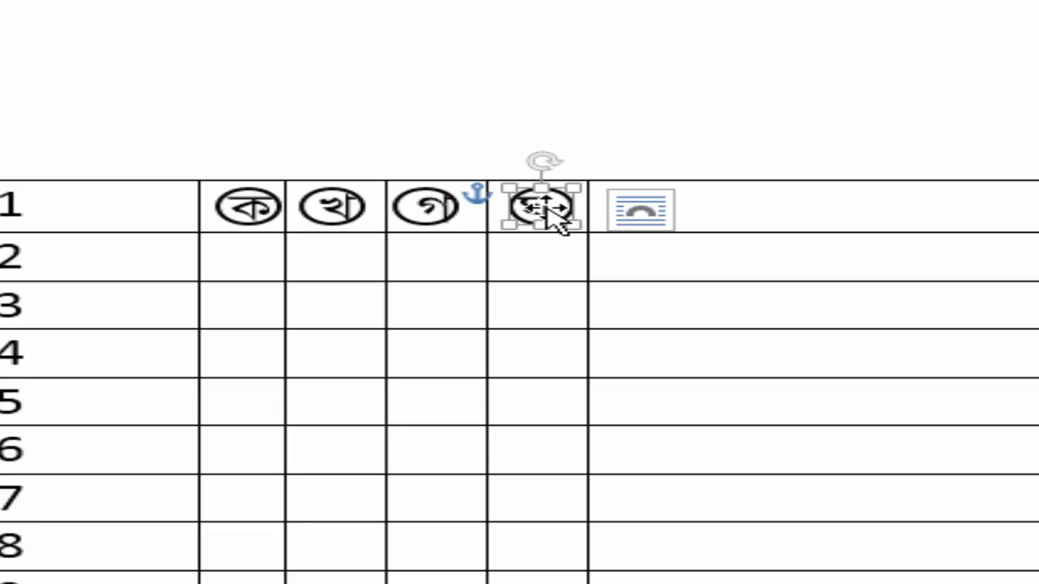
{"action": "key", "text": "Left"}
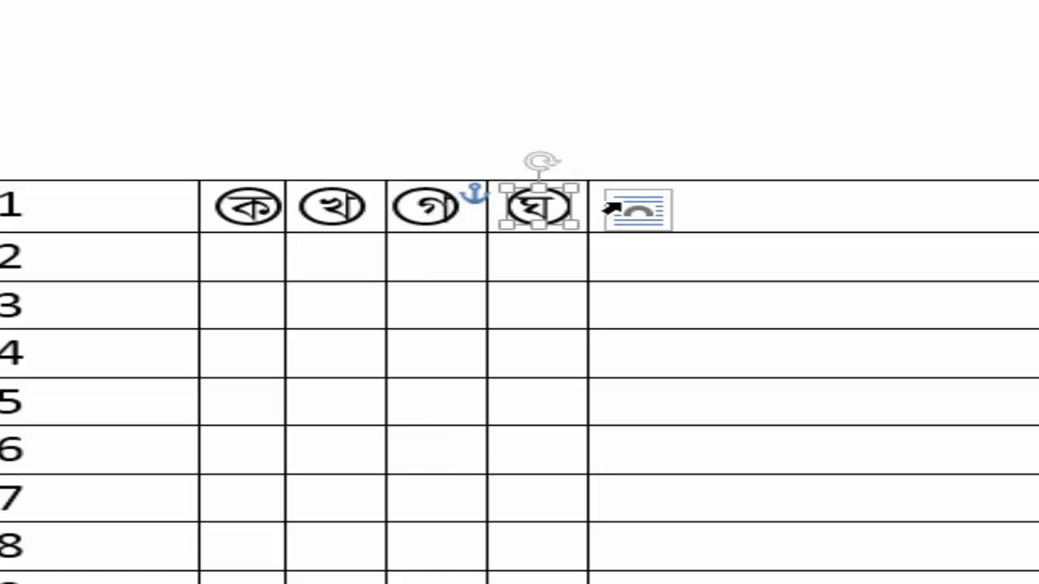
{"action": "left_click", "coordinate": [871, 204]}
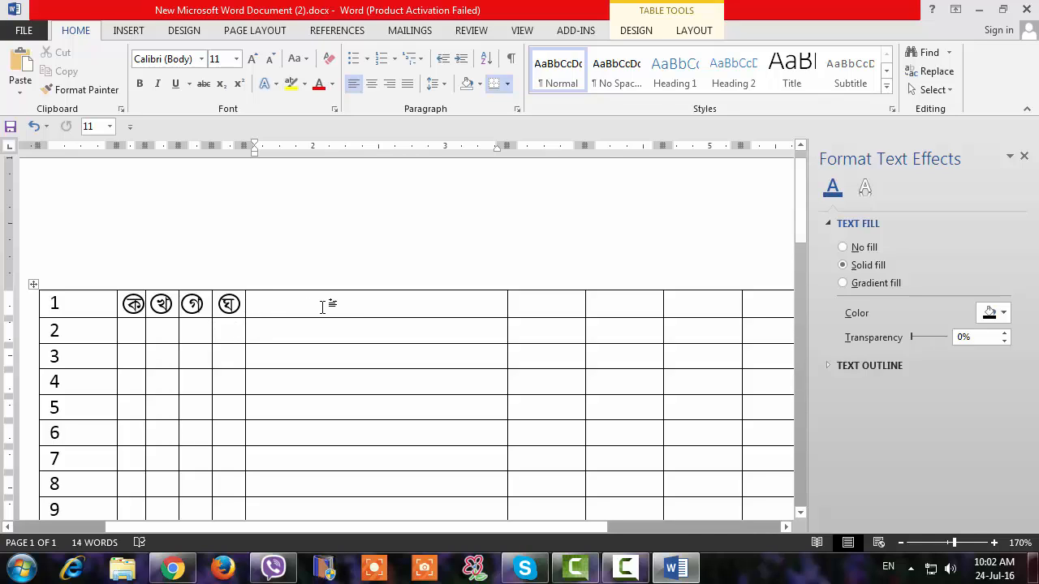
Copy the circled letters ক, খ, গ and ঘ from row 1 into rows 2 to 5 of the first answer block.
{"action": "left_click_drag", "start_coordinate": [345, 307], "coordinate": [130, 307]}
{"action": "key", "text": "ctrl+c"}
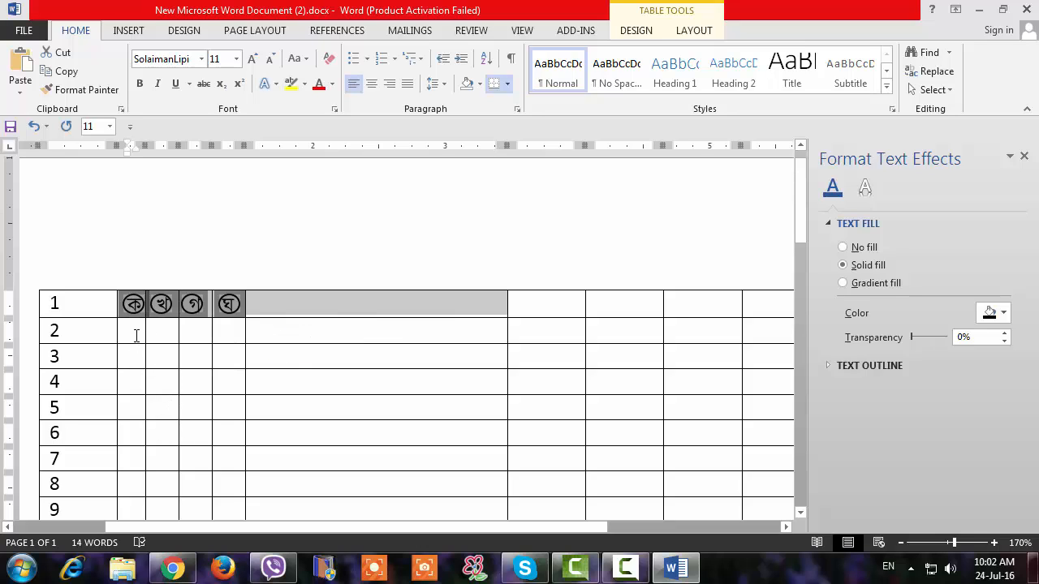
{"action": "left_click", "coordinate": [136, 335]}
{"action": "key", "text": "ctrl+v"}
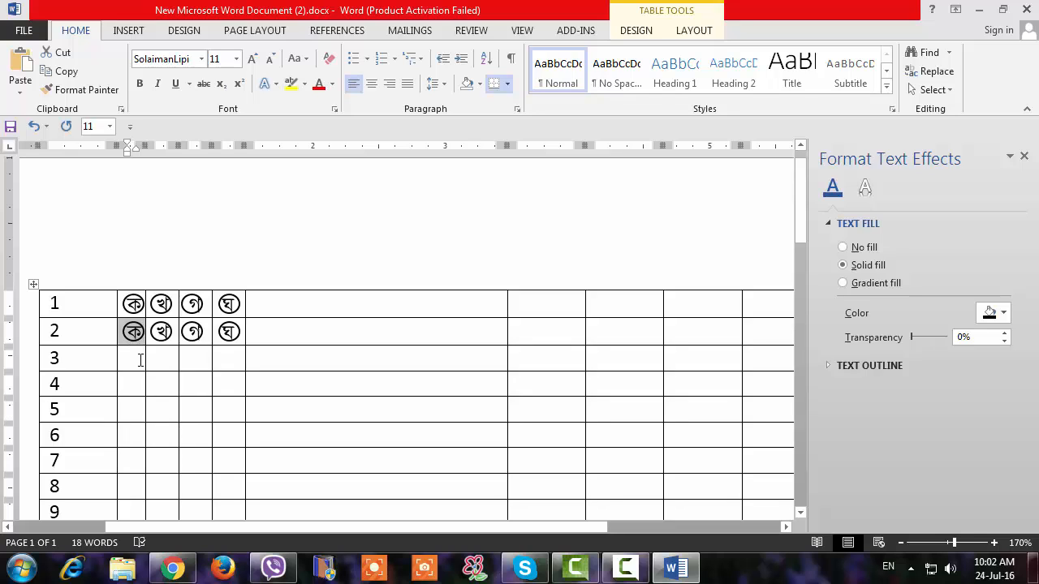
{"action": "left_click", "coordinate": [141, 360]}
{"action": "key", "text": "ctrl+v"}
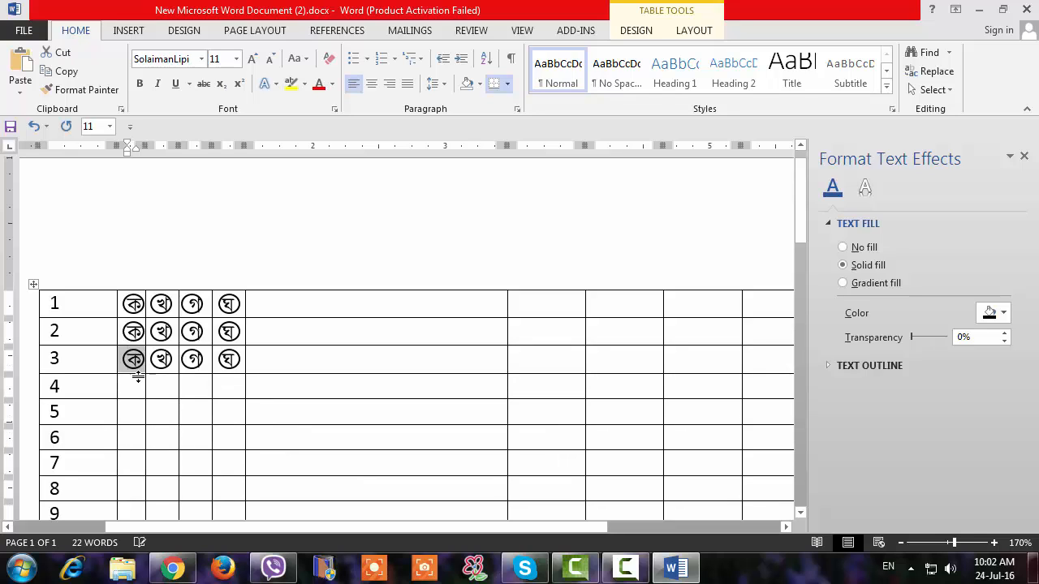
{"action": "left_click", "coordinate": [139, 384]}
{"action": "key", "text": "ctrl+v"}
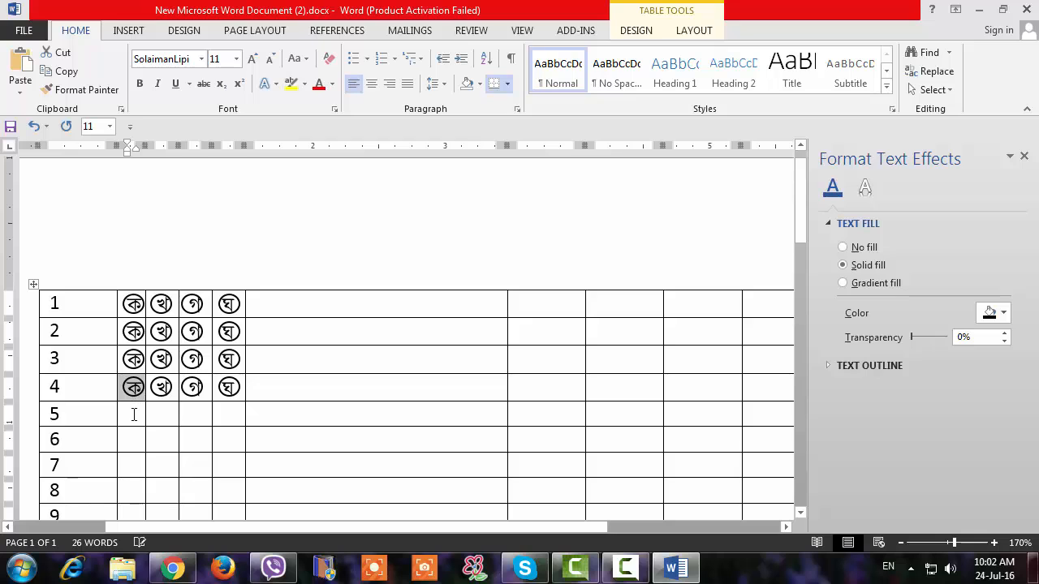
{"action": "left_click", "coordinate": [133, 415]}
{"action": "key", "text": "ctrl+v"}
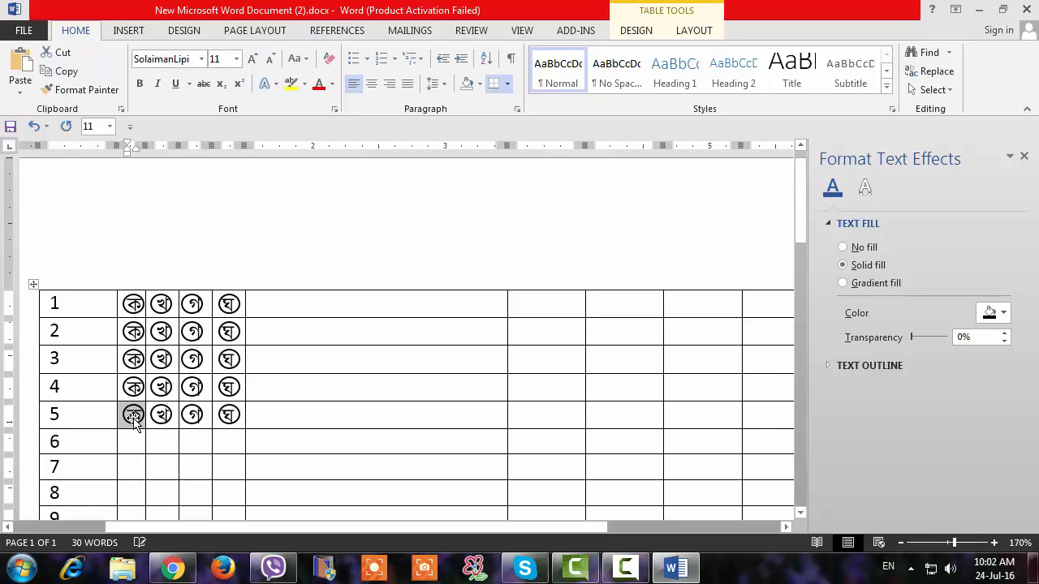
{"action": "left_click", "coordinate": [134, 439]}
{"action": "left_click", "coordinate": [281, 437]}
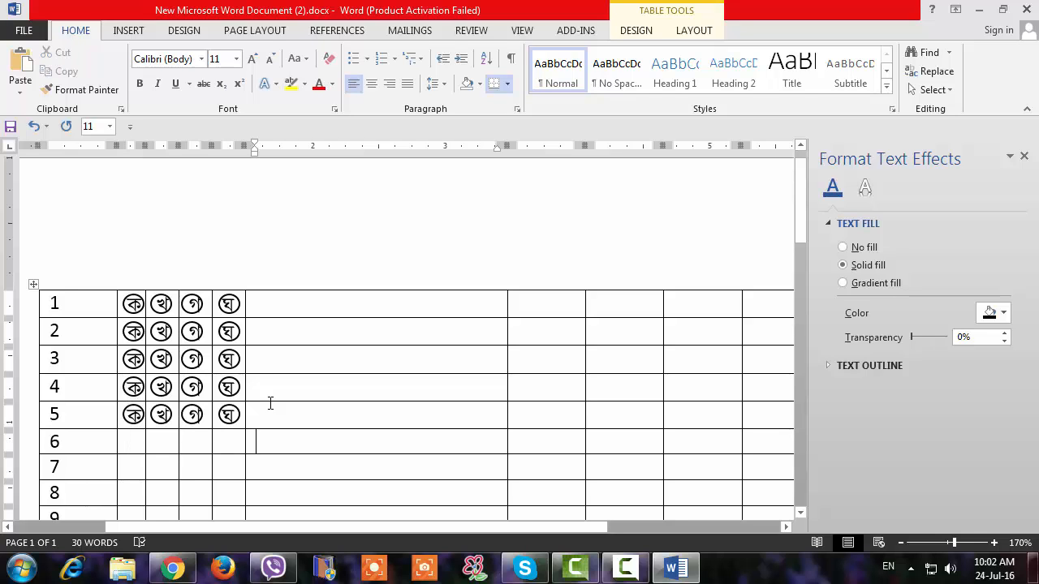
Copy the circled letters of rows 1 to 5 into rows 6 to 10 of the first answer block.
{"action": "scroll", "coordinate": [269, 401], "scroll_direction": "down", "scroll_amount": 1}
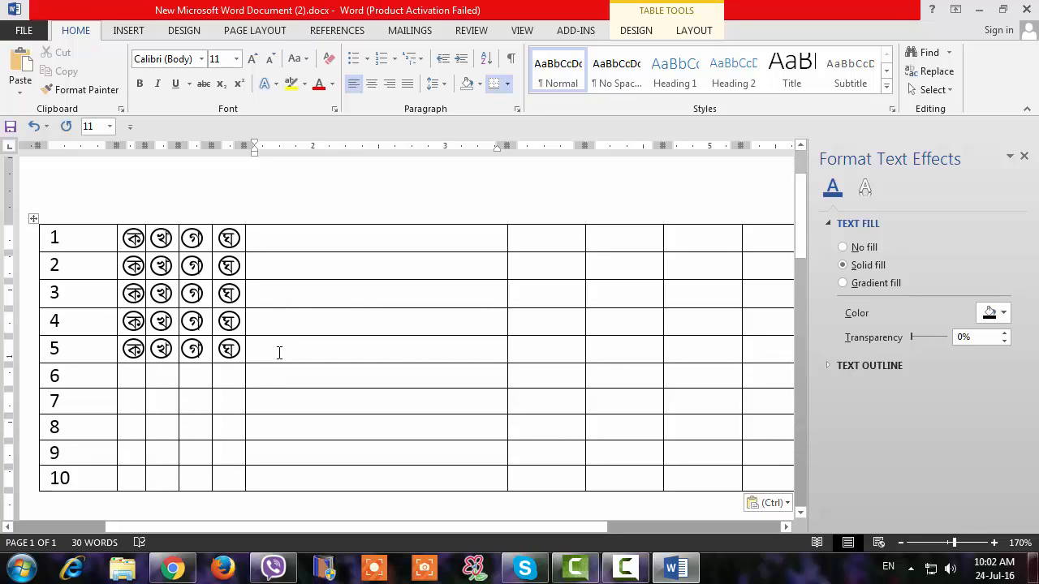
{"action": "left_click_drag", "start_coordinate": [279, 353], "coordinate": [126, 241]}
{"action": "key", "text": "ctrl+c"}
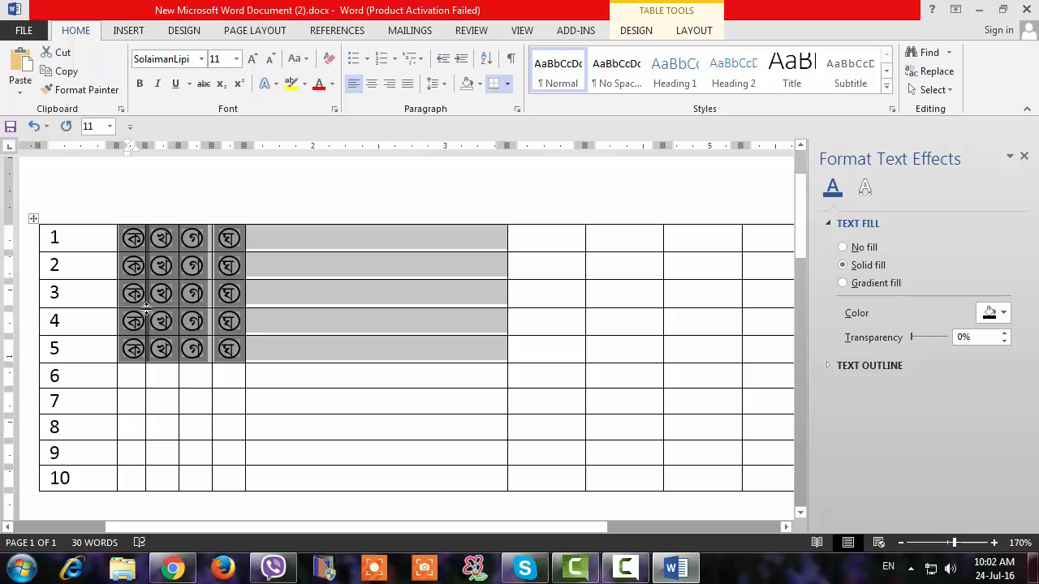
{"action": "left_click", "coordinate": [136, 376]}
{"action": "key", "text": "ctrl+v"}
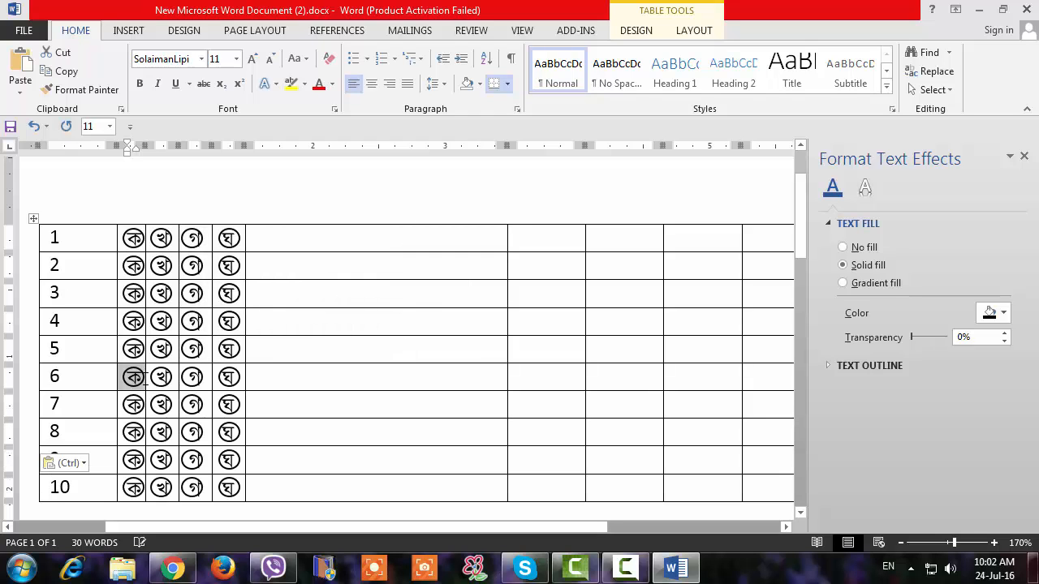
{"action": "scroll", "coordinate": [150, 394], "scroll_direction": "down", "scroll_amount": 2}
{"action": "scroll", "coordinate": [293, 363], "scroll_direction": "up", "scroll_amount": 4}
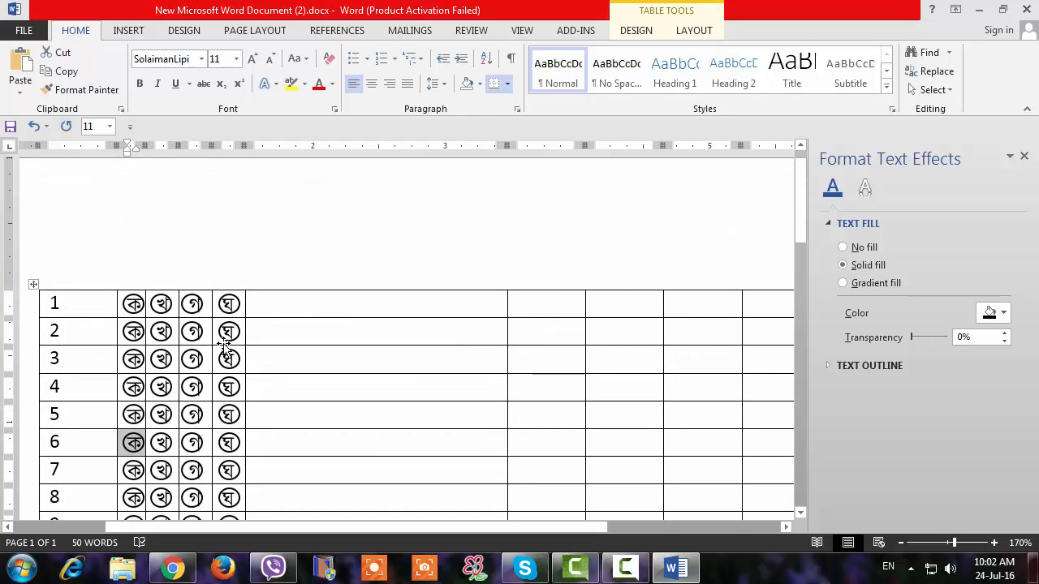
{"action": "left_click", "coordinate": [290, 363]}
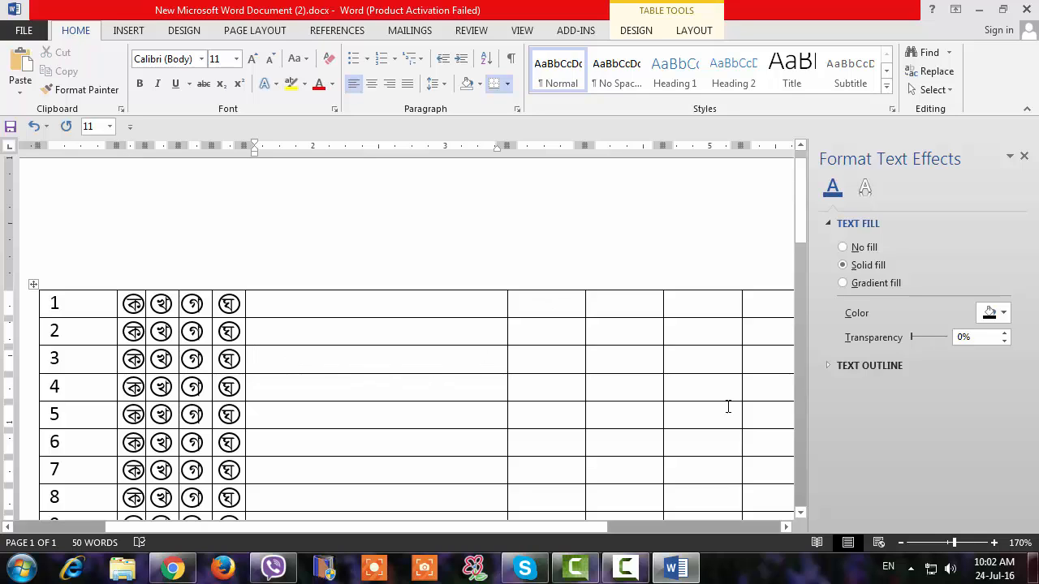
Paste the numbers 1 to 10 and row 1's circled letters after the wide blank column, and delete the surplus last column.
{"action": "left_click", "coordinate": [1024, 157]}
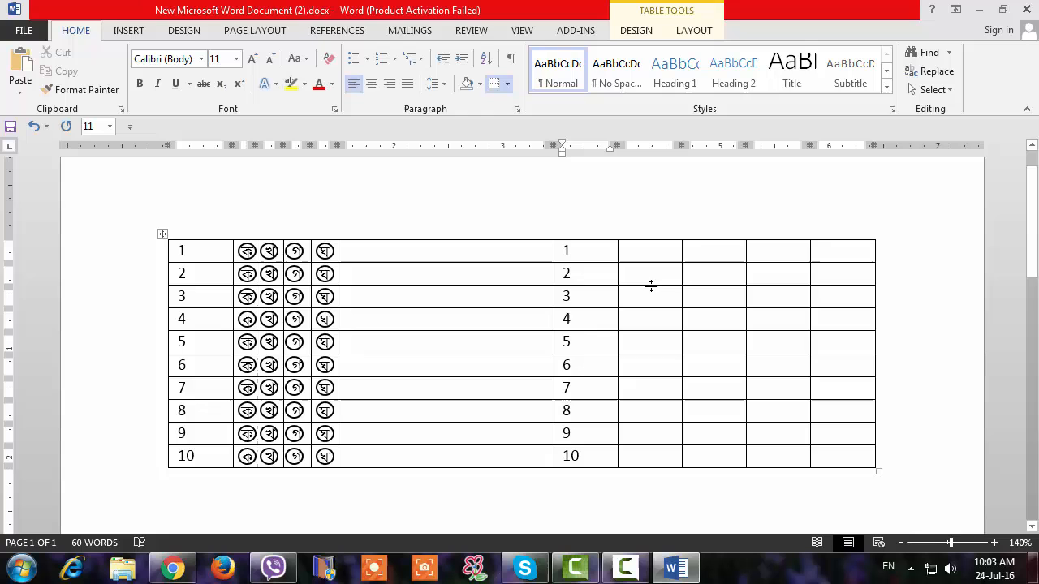
{"action": "type", "text": "ক\tখ\tগ\tঘ"}
{"action": "scroll", "coordinate": [829, 286], "scroll_direction": "up", "scroll_amount": 1}
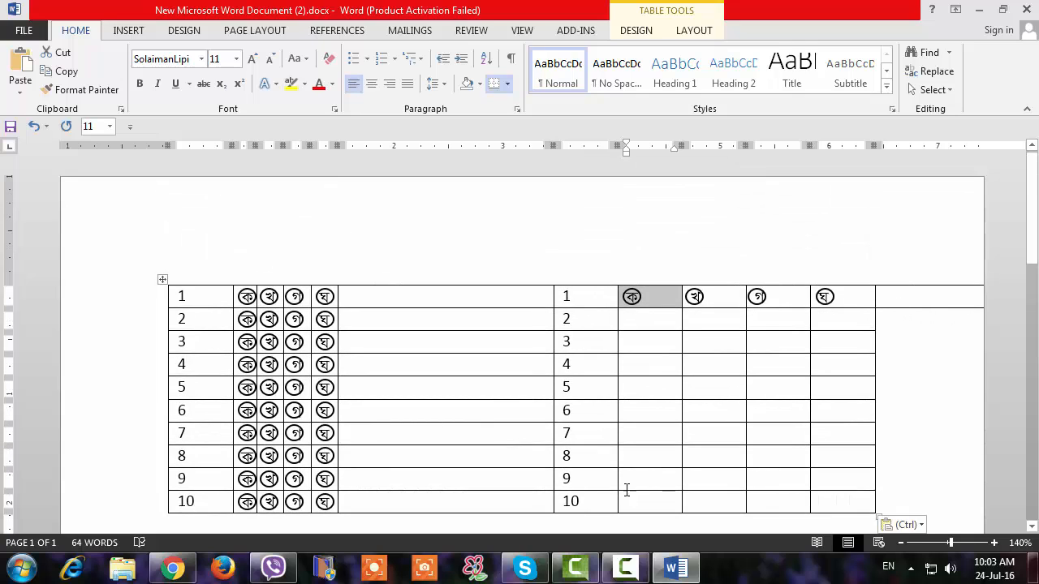
{"action": "left_click", "coordinate": [921, 260]}
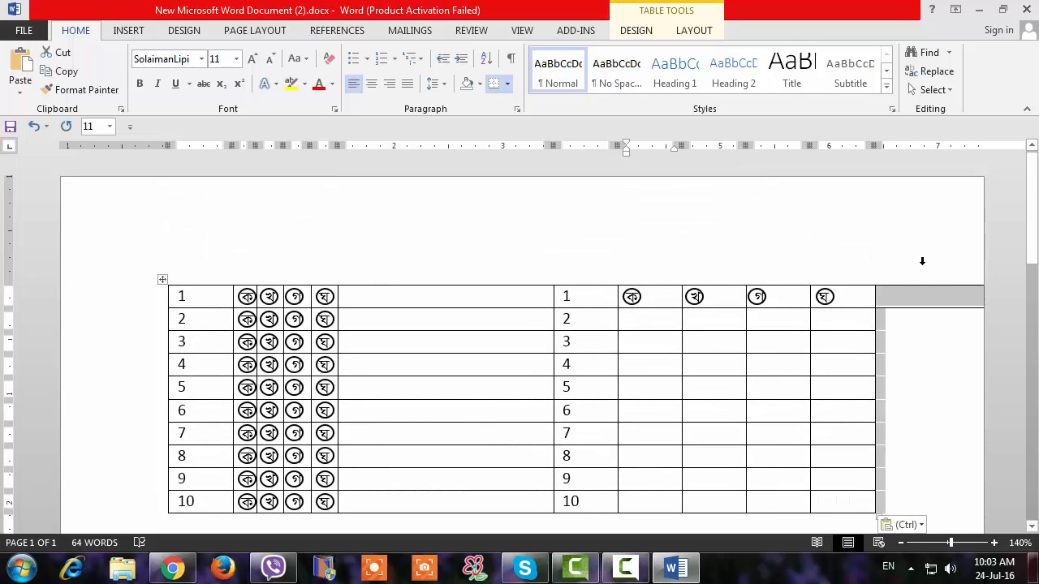
{"action": "key", "text": "BackSpace"}
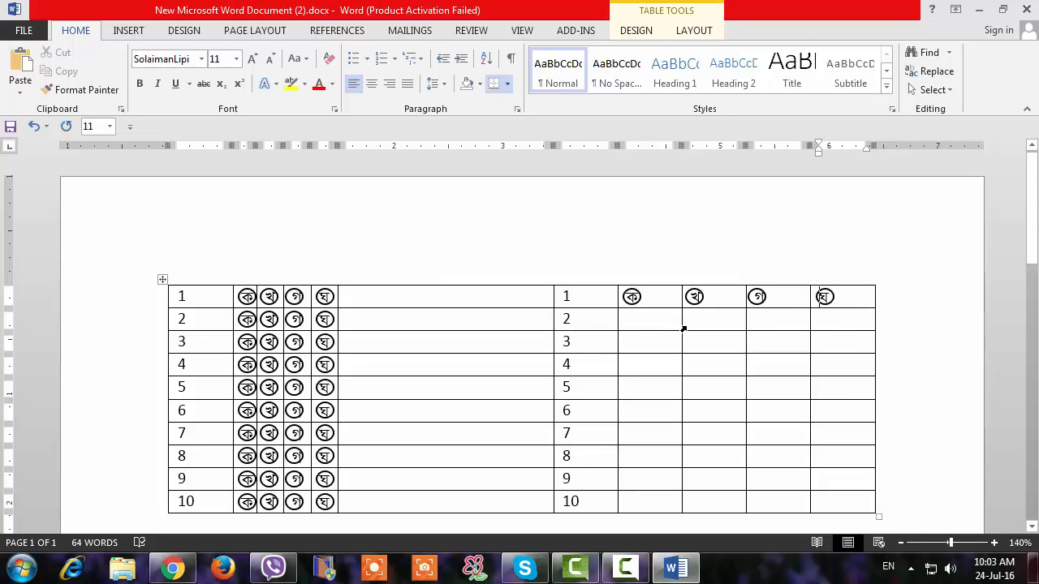
Narrow the four letter columns of the second answer block to fit closely around the circled letters.
{"action": "left_click_drag", "start_coordinate": [681, 313], "coordinate": [657, 318]}
{"action": "left_click_drag", "start_coordinate": [745, 342], "coordinate": [697, 344]}
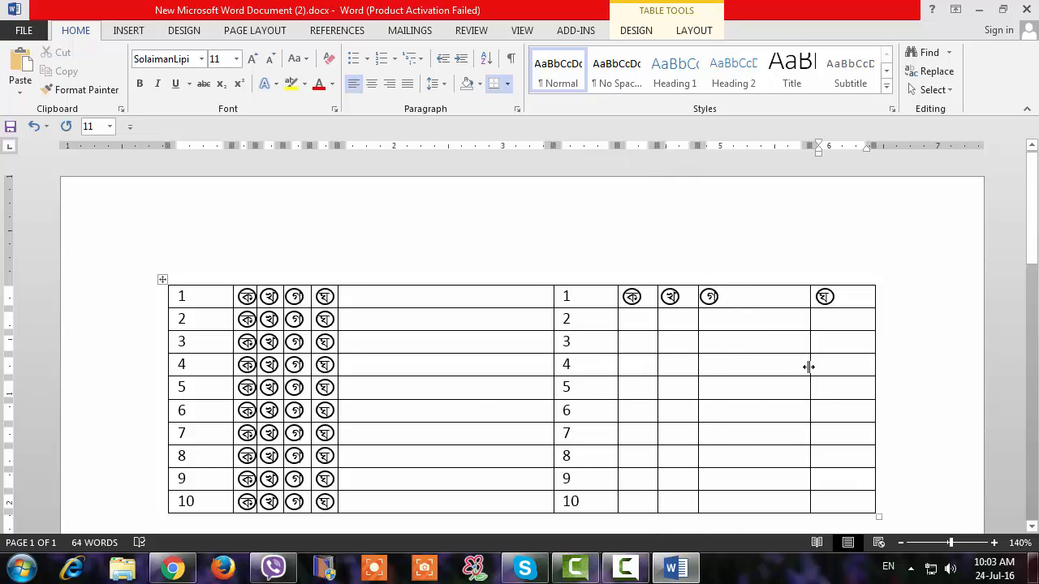
{"action": "left_click_drag", "start_coordinate": [809, 365], "coordinate": [732, 371]}
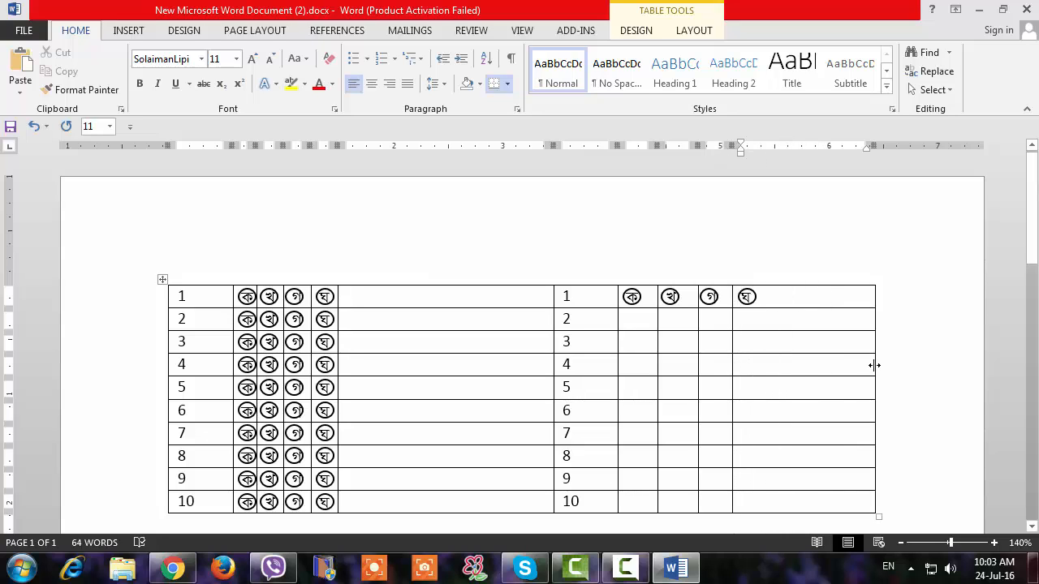
{"action": "left_click_drag", "start_coordinate": [873, 365], "coordinate": [766, 370]}
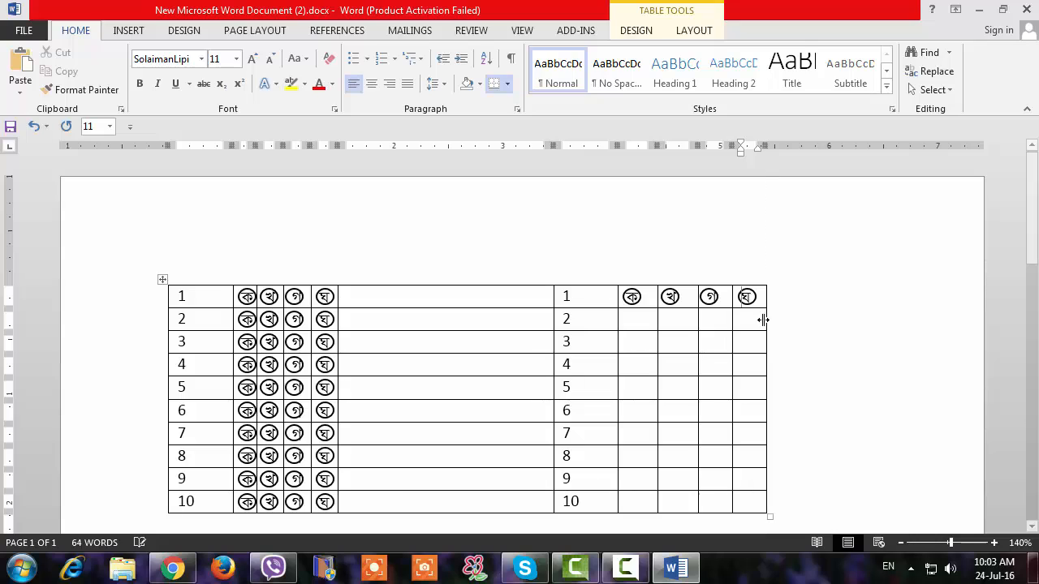
Copy the second answer block's row 1 circled letters into its rows 2 to 5.
{"action": "left_click_drag", "start_coordinate": [763, 299], "coordinate": [635, 302]}
{"action": "key", "text": "ctrl+c"}
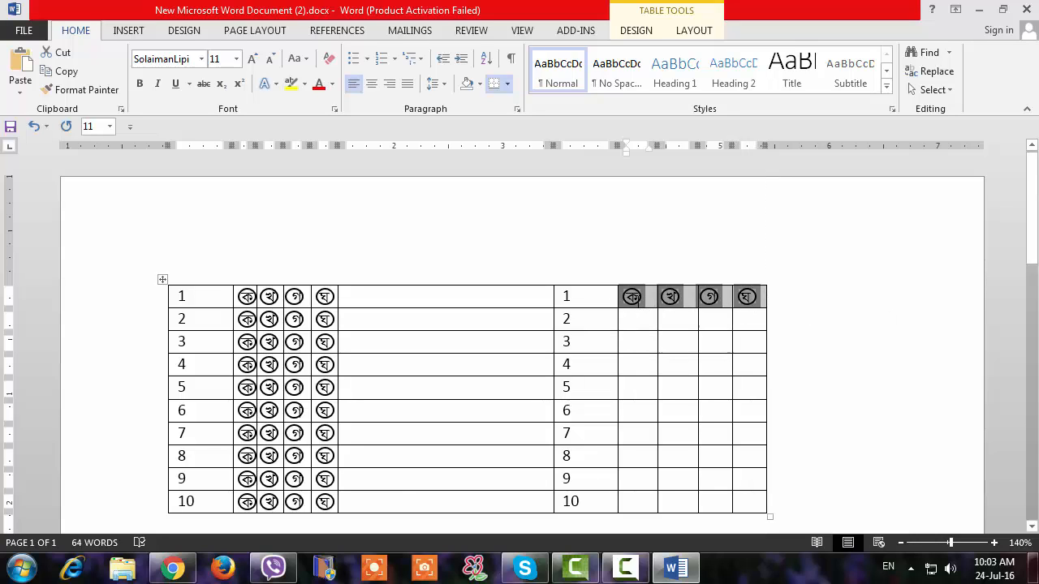
{"action": "left_click", "coordinate": [641, 323]}
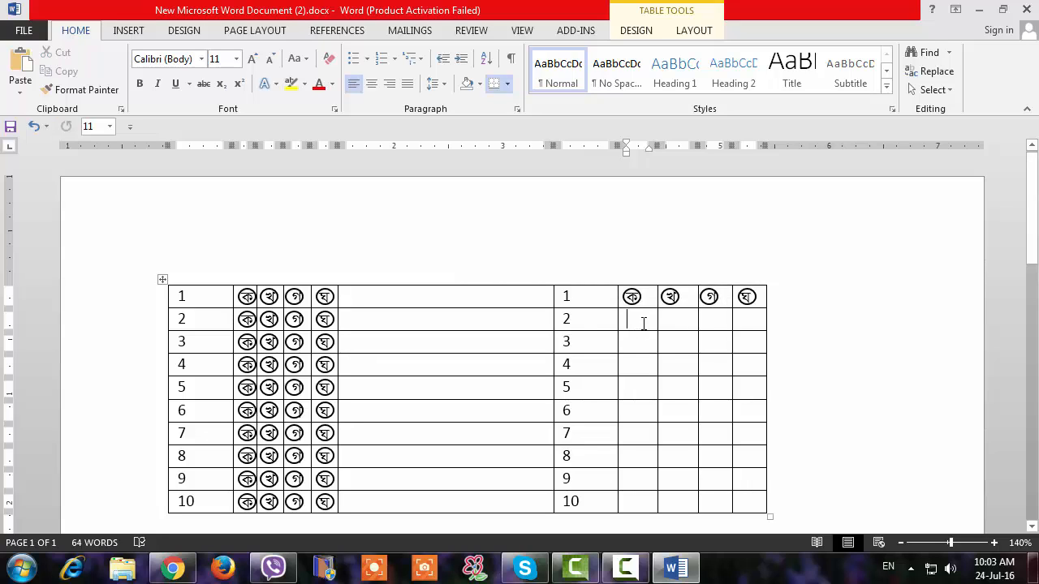
{"action": "key", "text": "ctrl+v"}
{"action": "left_click", "coordinate": [645, 341]}
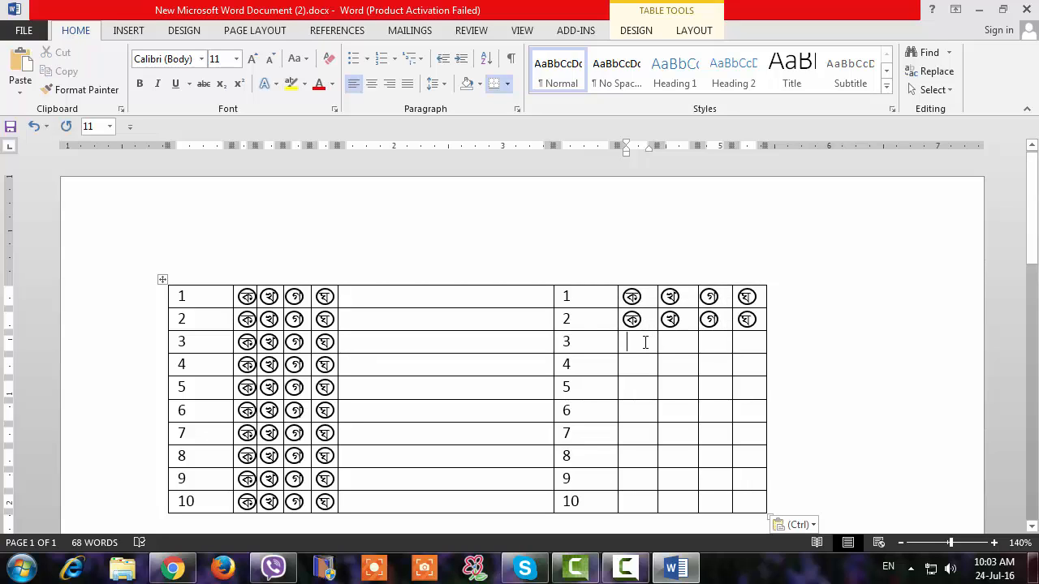
{"action": "key", "text": "ctrl+v"}
{"action": "left_click", "coordinate": [635, 370]}
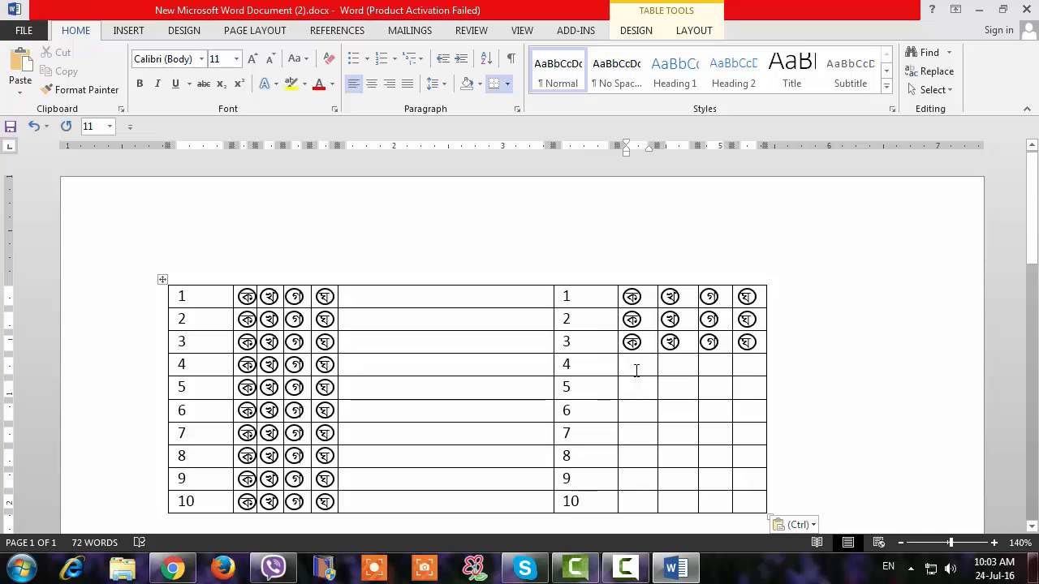
{"action": "key", "text": "ctrl+v"}
{"action": "left_click", "coordinate": [635, 388]}
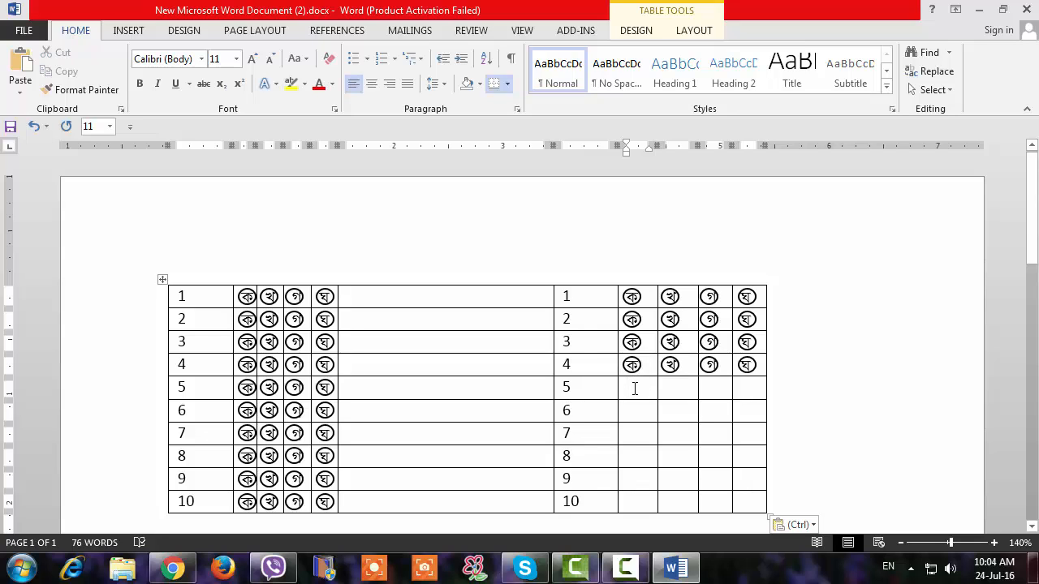
{"action": "key", "text": "ctrl+v"}
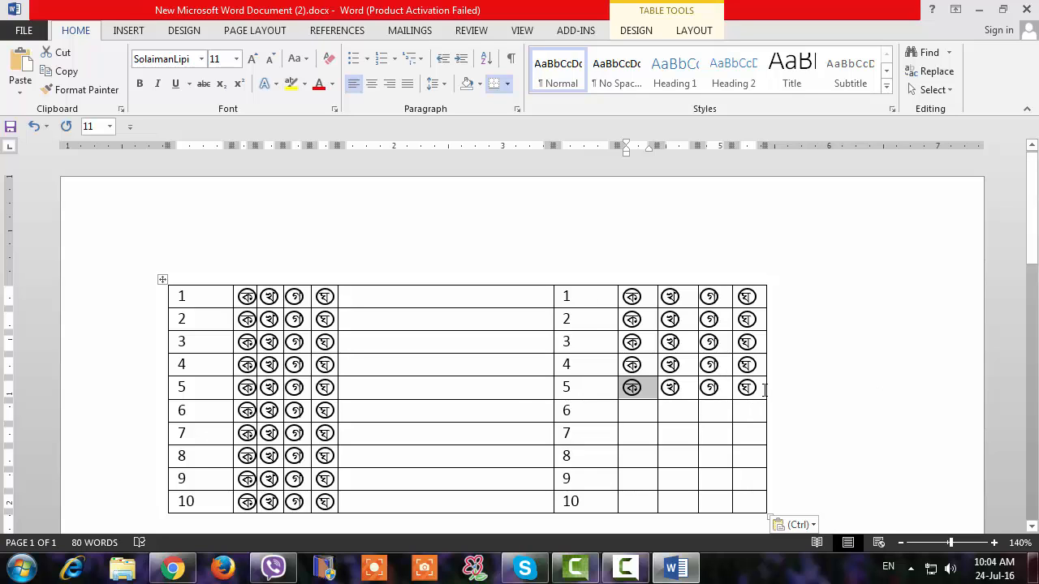
{"action": "left_click_drag", "start_coordinate": [764, 389], "coordinate": [627, 303]}
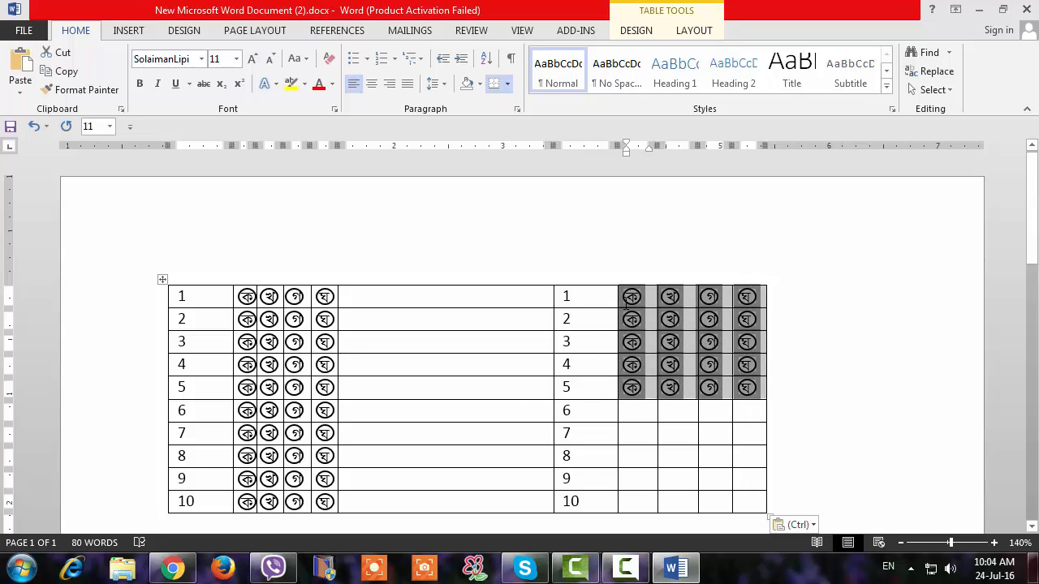
{"action": "right_click", "coordinate": [629, 299]}
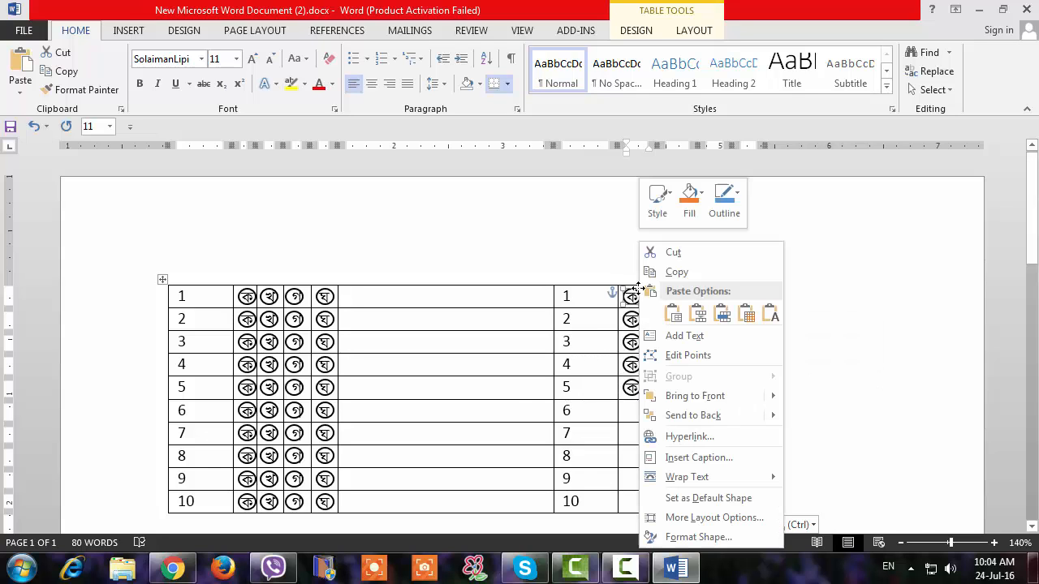
{"action": "left_click", "coordinate": [690, 271]}
{"action": "left_click", "coordinate": [638, 409]}
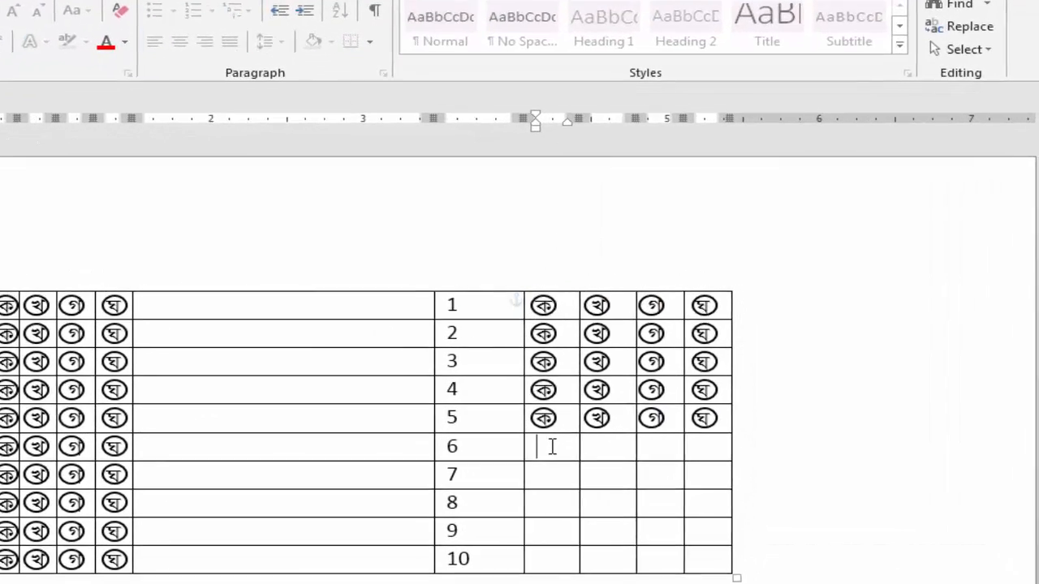
{"action": "right_click", "coordinate": [552, 446]}
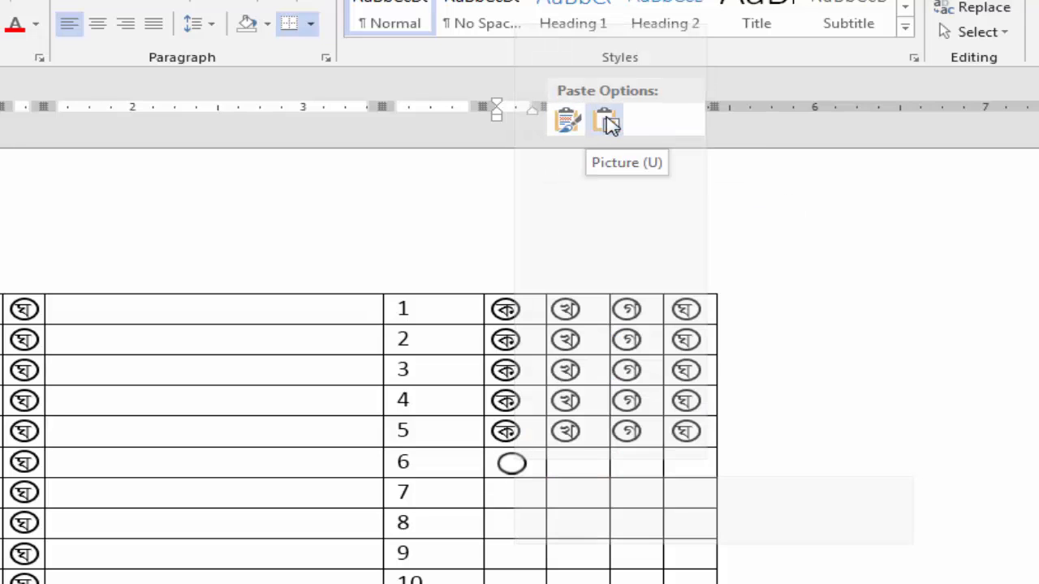
{"action": "key", "text": "Escape"}
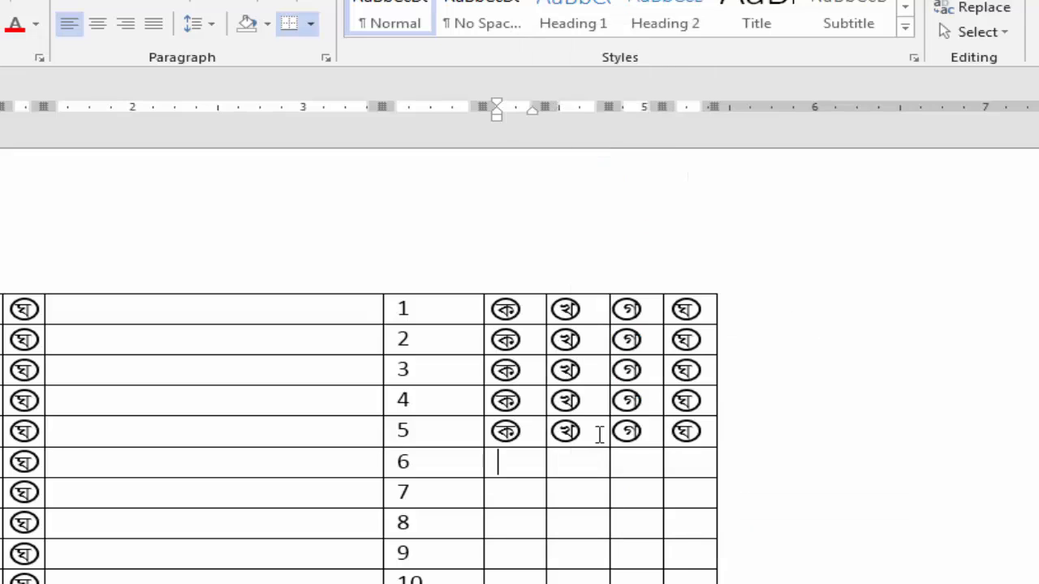
Copy the circled letters of rows 1 to 5 into rows 6 to 10 of the second answer block.
{"action": "mouse_move", "coordinate": [700, 463]}
{"action": "left_mouse_down"}
{"action": "mouse_move", "coordinate": [494, 389]}
{"action": "mouse_move", "coordinate": [461, 327]}
{"action": "mouse_move", "coordinate": [499, 302]}
{"action": "left_mouse_up"}
{"action": "left_click", "coordinate": [724, 457]}
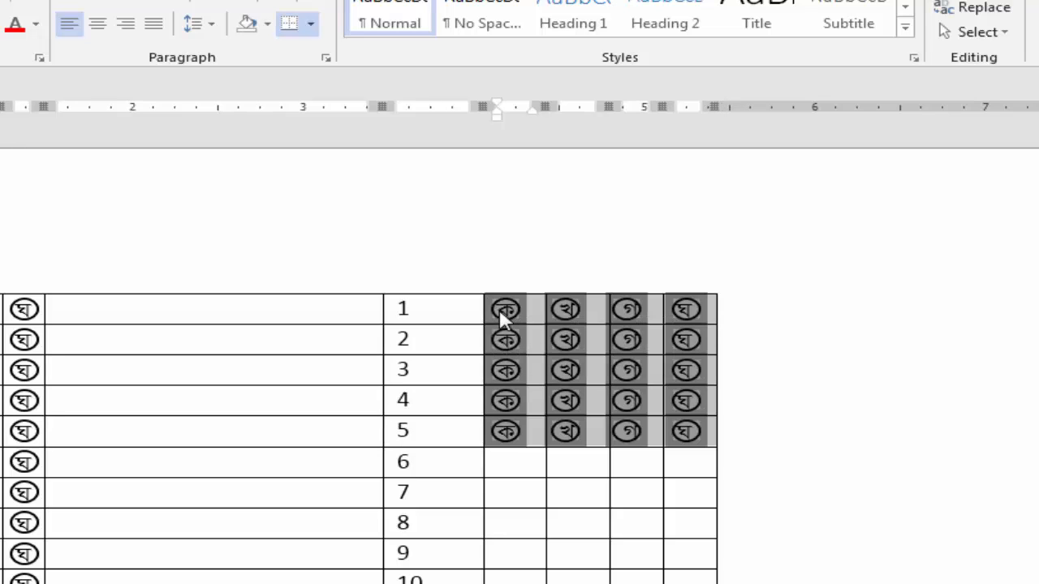
{"action": "left_click", "coordinate": [514, 464]}
{"action": "key", "text": "ctrl+v"}
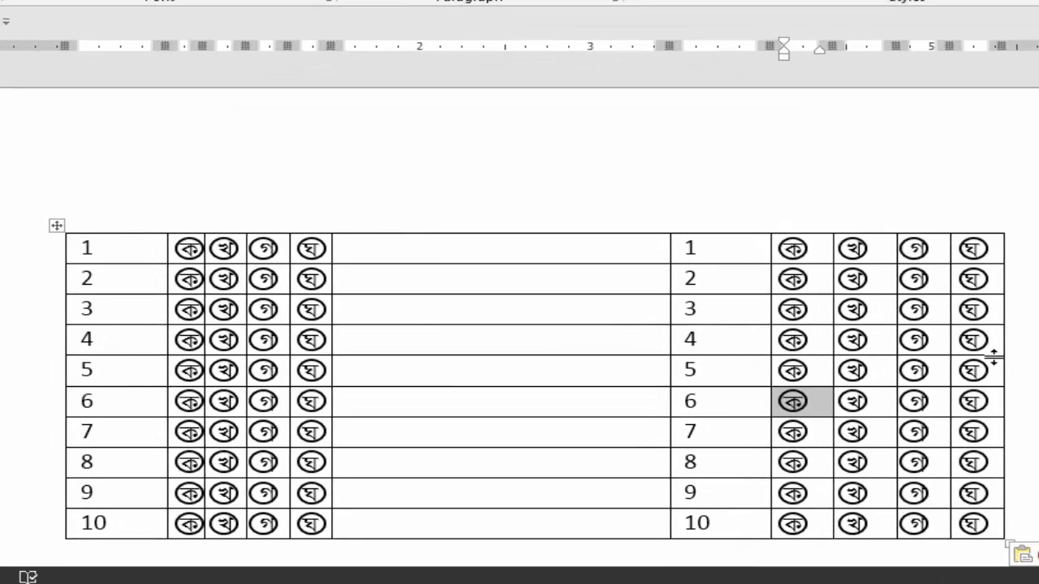
{"action": "scroll", "coordinate": [998, 340], "scroll_direction": "down", "scroll_amount": 2}
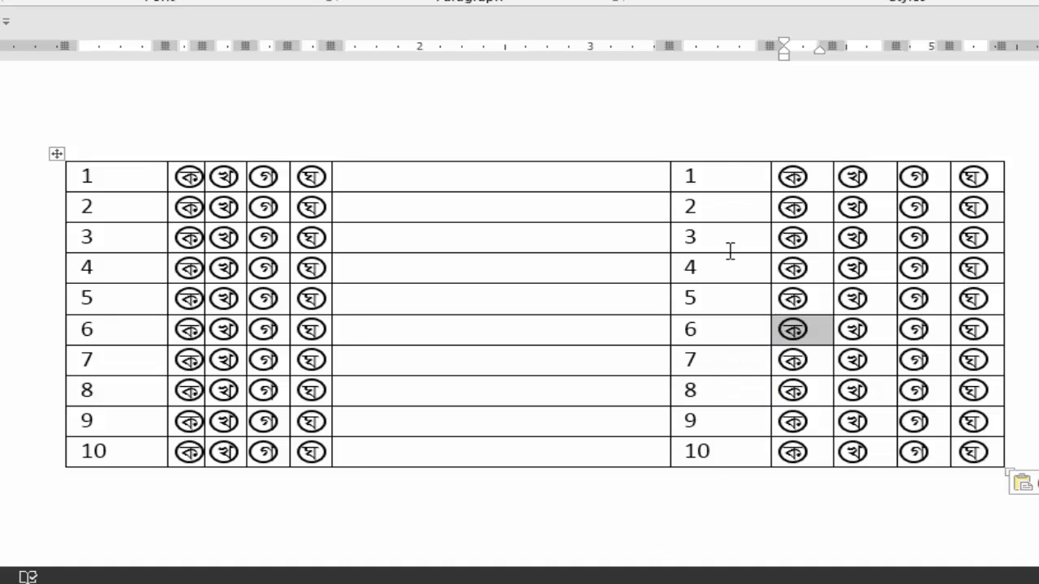
Apply the black-and-grey banded grid table style to the whole answer table.
{"action": "left_click", "coordinate": [56, 154]}
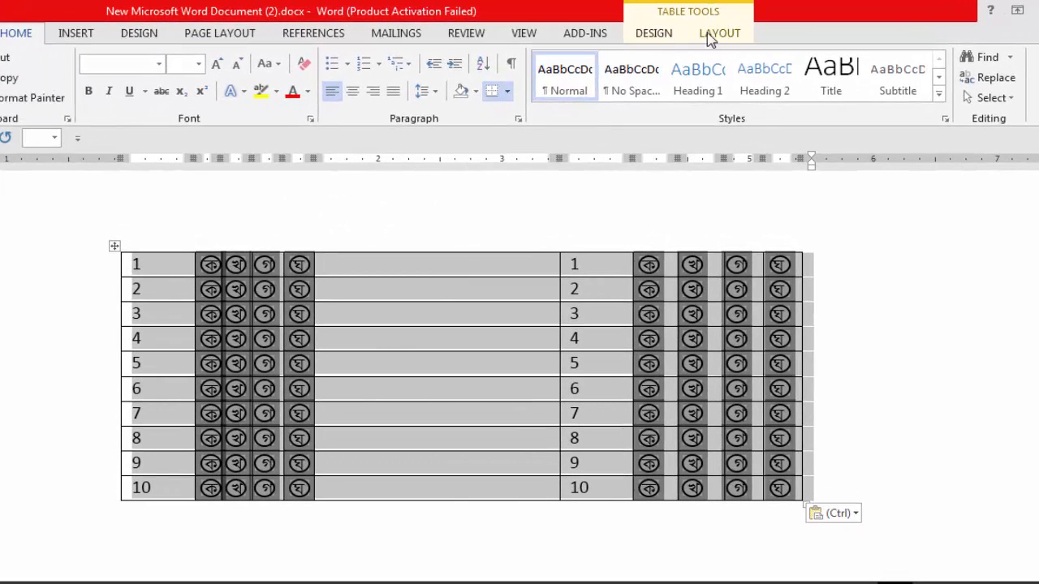
{"action": "left_click", "coordinate": [722, 38]}
{"action": "left_click", "coordinate": [662, 35]}
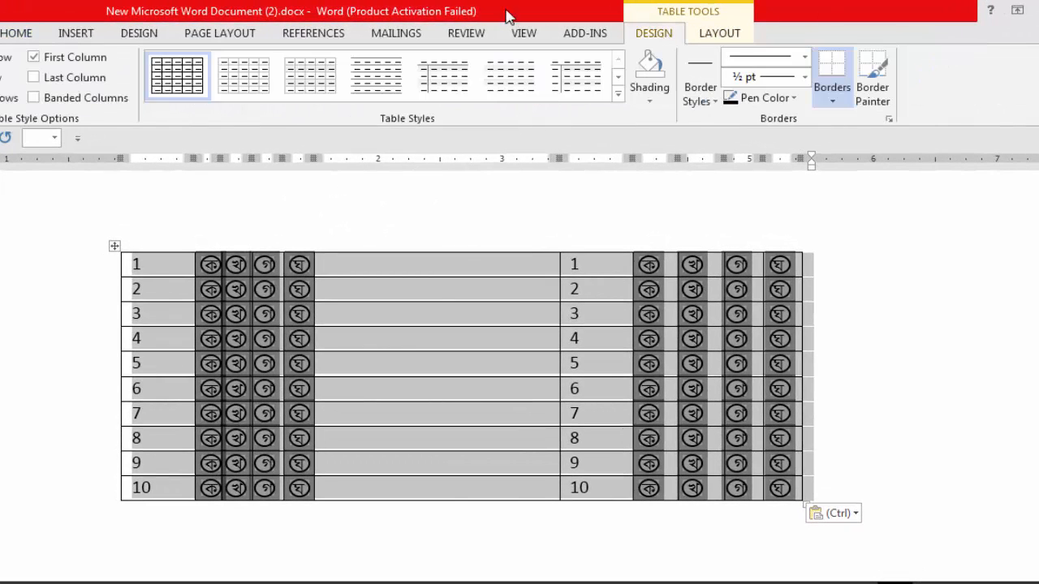
{"action": "left_click", "coordinate": [619, 96]}
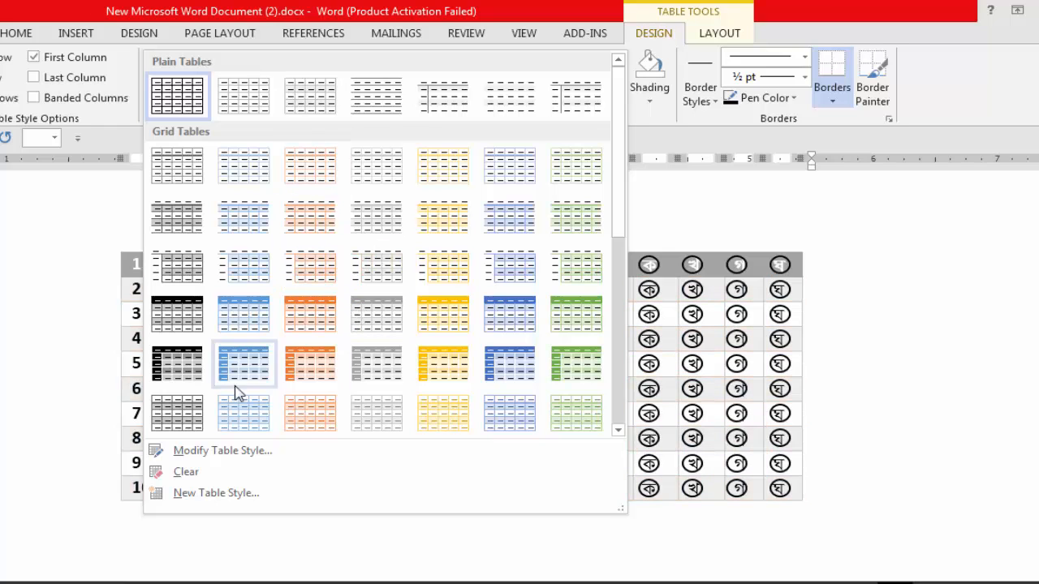
{"action": "left_click", "coordinate": [188, 415]}
{"action": "left_click", "coordinate": [939, 387]}
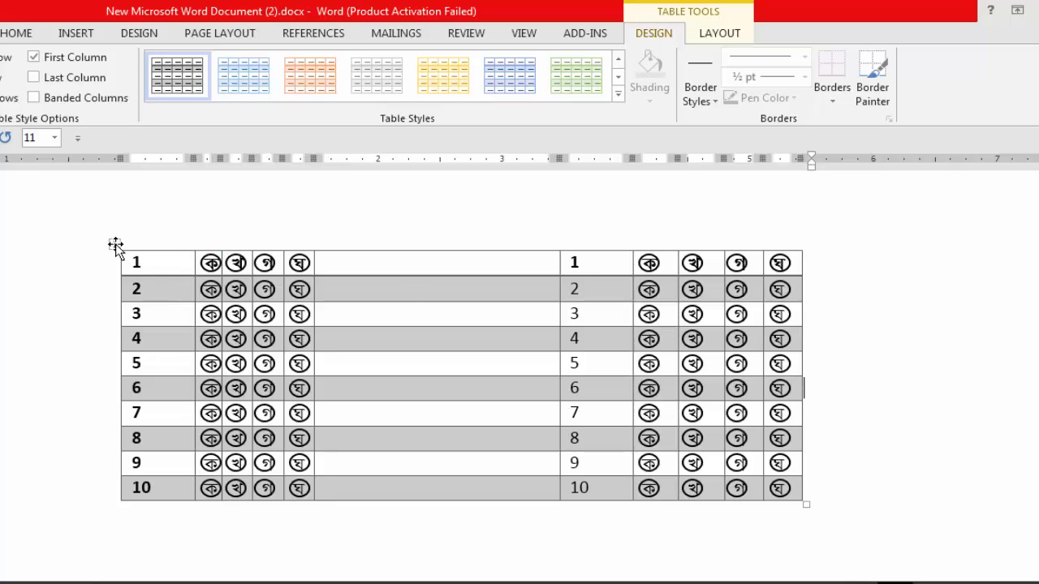
Remove all borders from the whole answer table.
{"action": "left_click", "coordinate": [372, 268]}
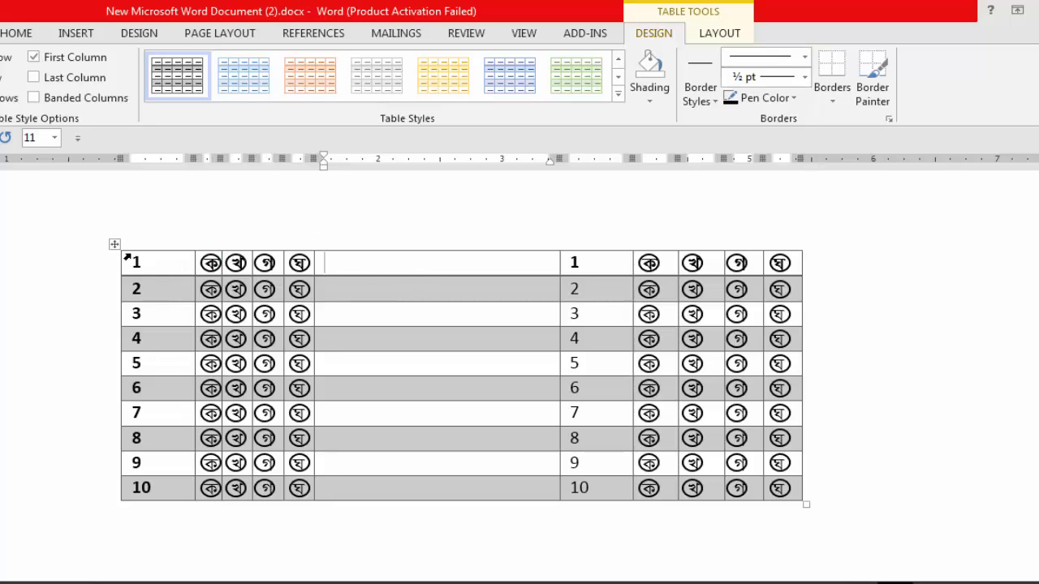
{"action": "left_click", "coordinate": [114, 245]}
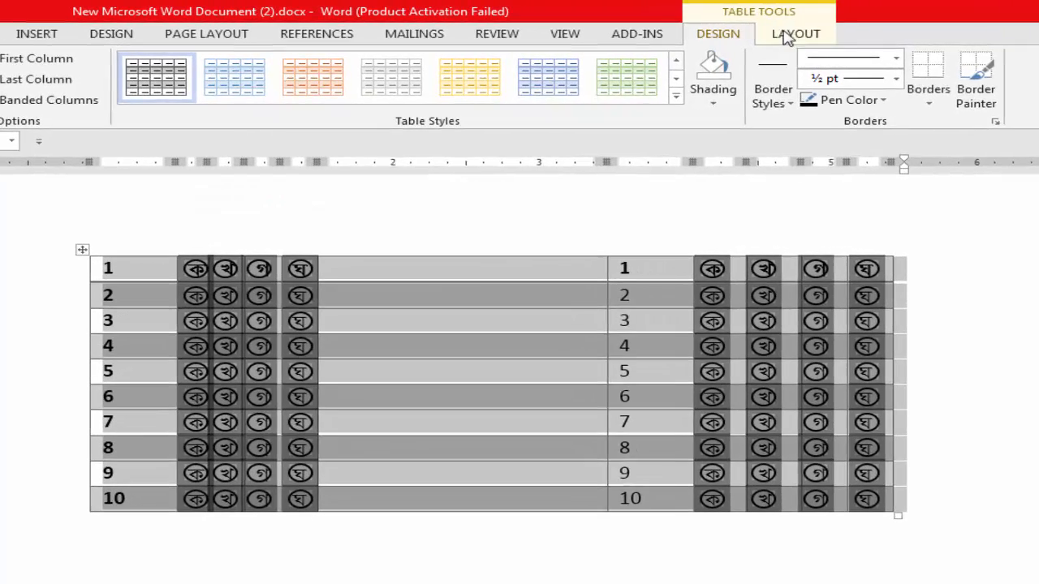
{"action": "left_click", "coordinate": [0, 34]}
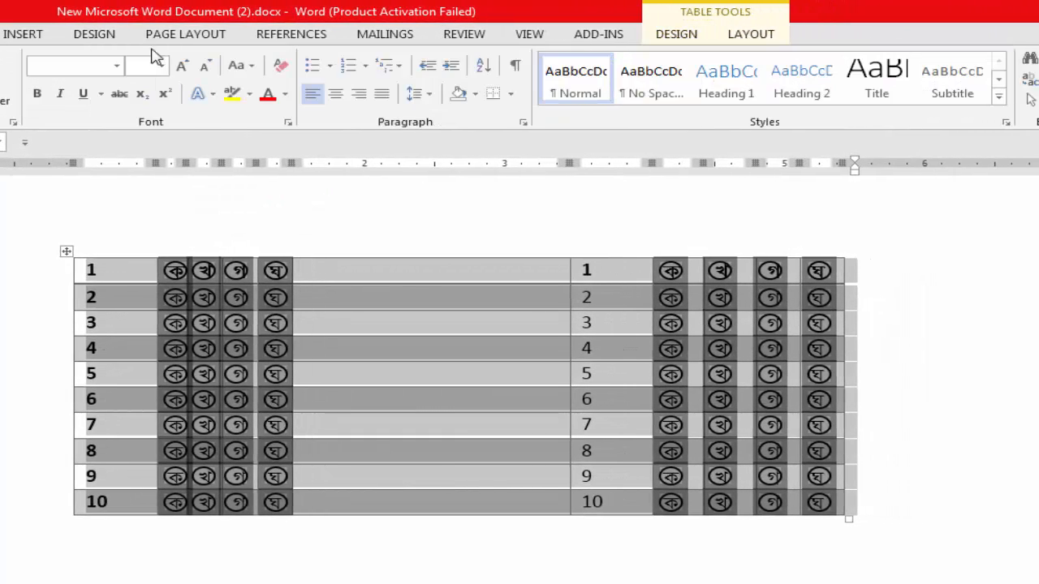
{"action": "left_click", "coordinate": [511, 95]}
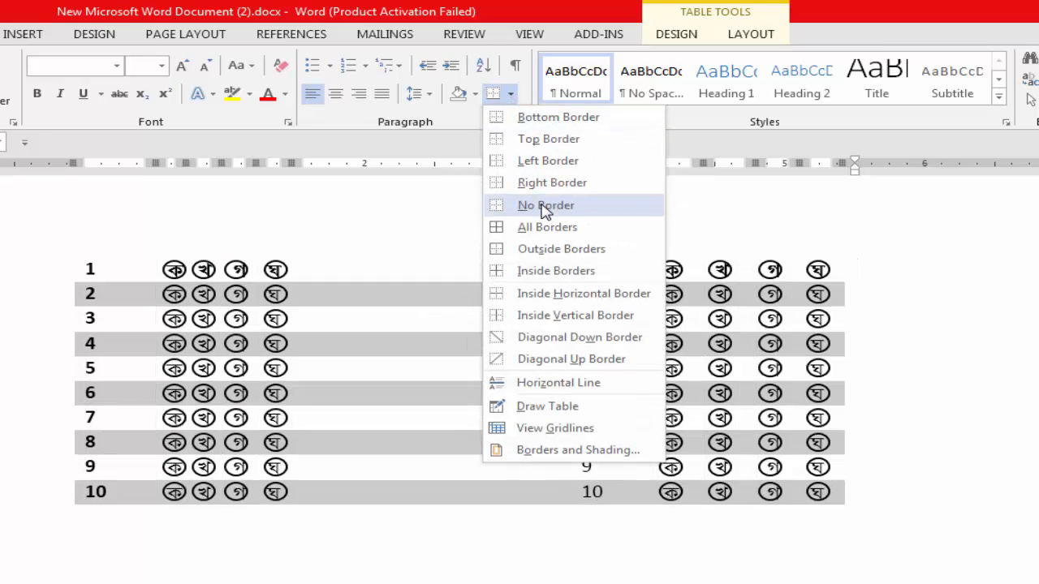
{"action": "left_click", "coordinate": [545, 206]}
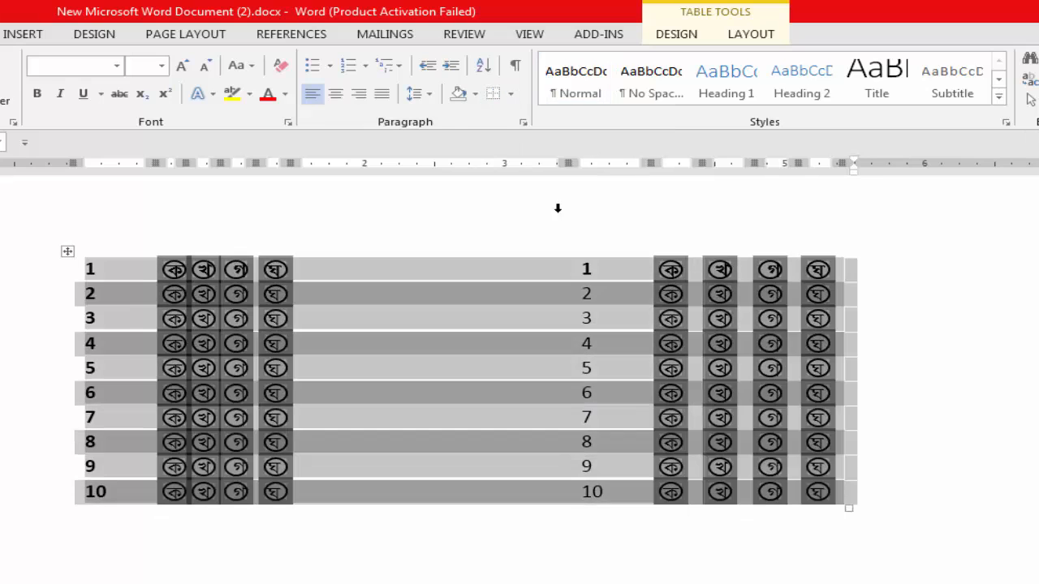
{"action": "left_click", "coordinate": [1023, 366]}
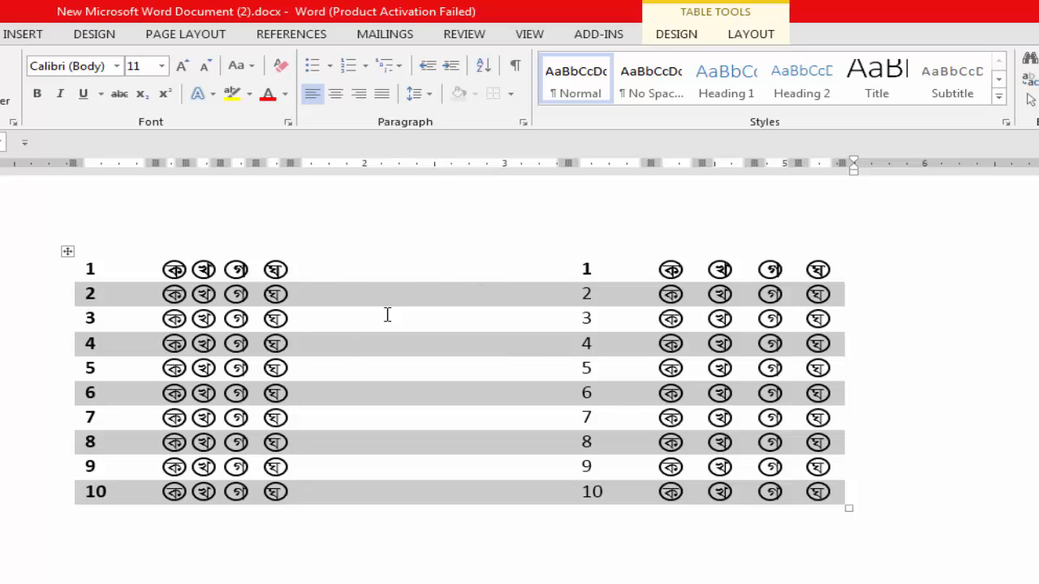
Apply all borders to the whole answer table.
{"action": "scroll", "coordinate": [540, 346], "scroll_direction": "down", "scroll_amount": 4}
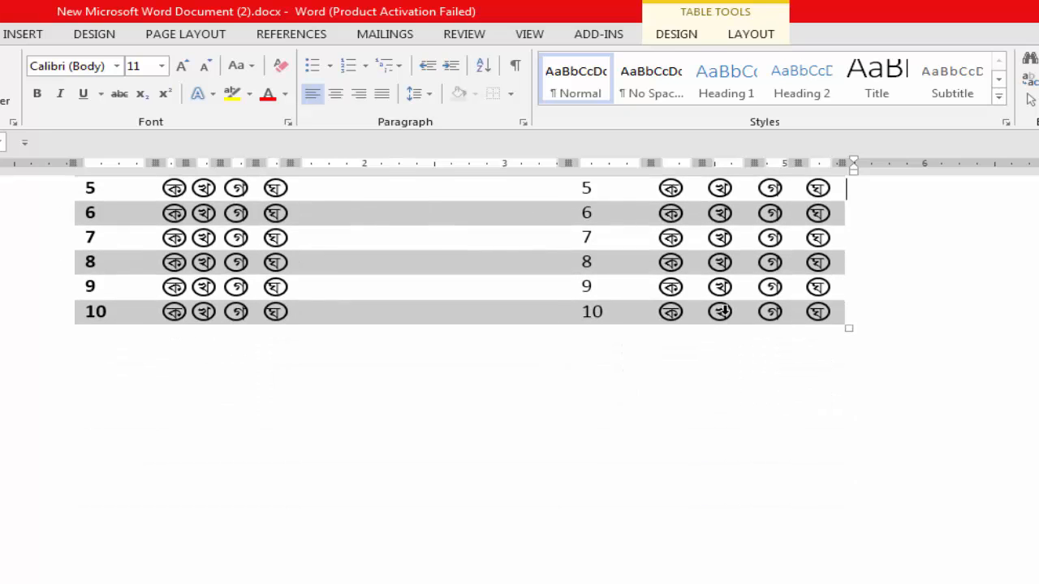
{"action": "scroll", "coordinate": [724, 310], "scroll_direction": "up", "scroll_amount": 5}
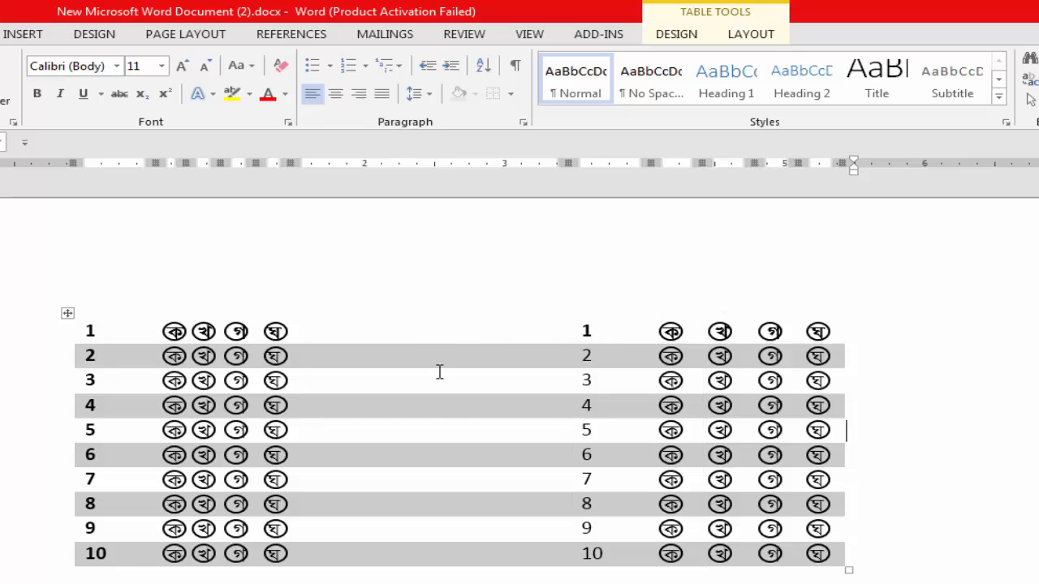
{"action": "left_click", "coordinate": [67, 313]}
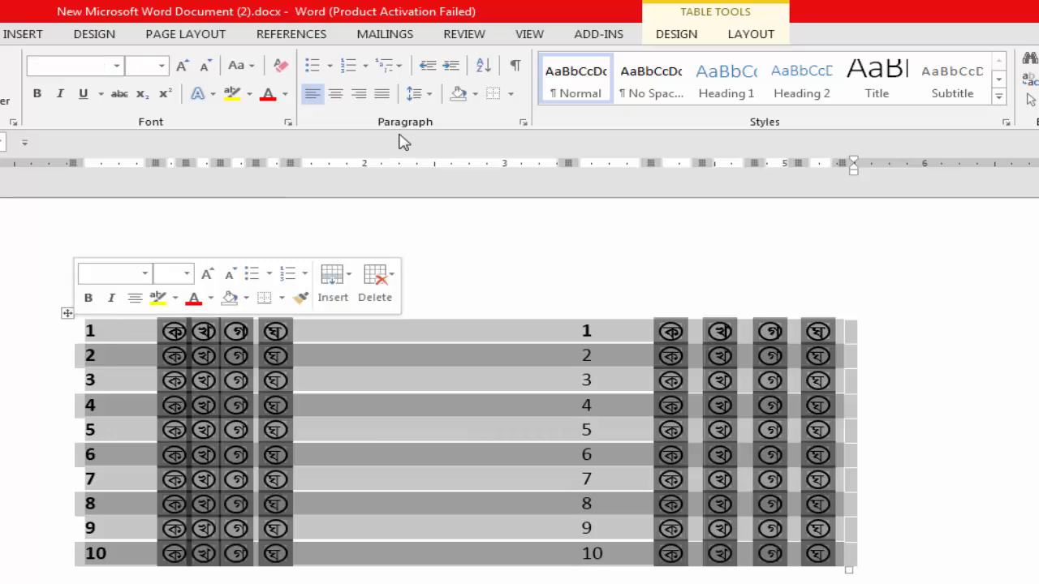
{"action": "left_click", "coordinate": [511, 94]}
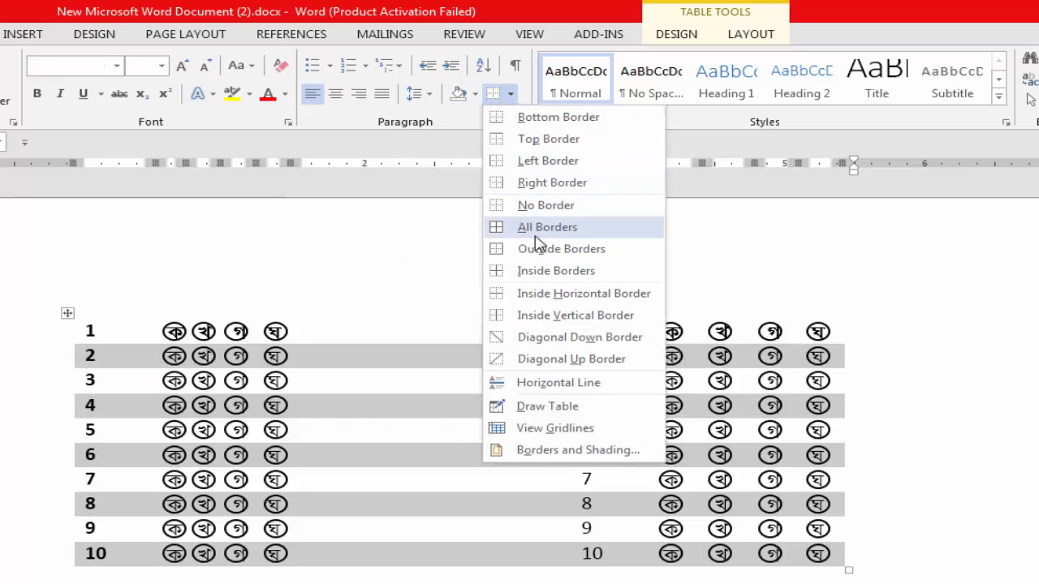
{"action": "left_click", "coordinate": [546, 230]}
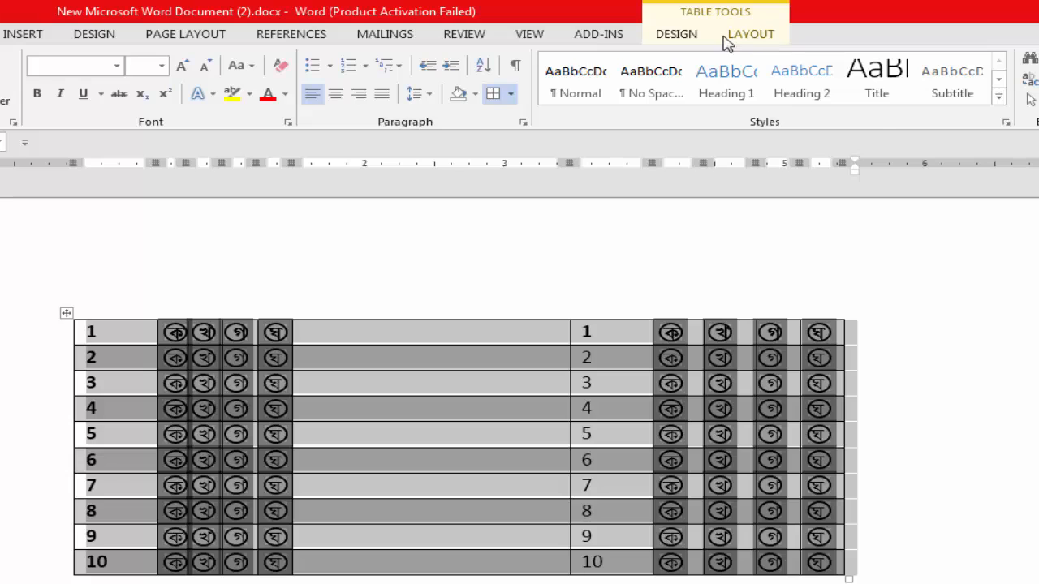
Replace the banded style of the whole table with the plain black grid style without row shading.
{"action": "left_click", "coordinate": [728, 41]}
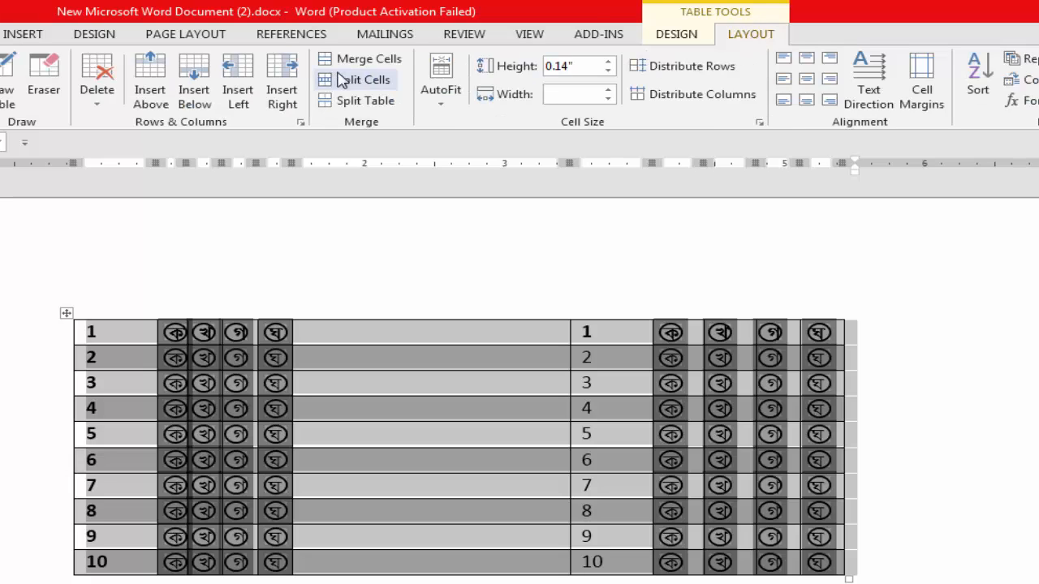
{"action": "left_click", "coordinate": [677, 35]}
{"action": "left_click", "coordinate": [637, 62]}
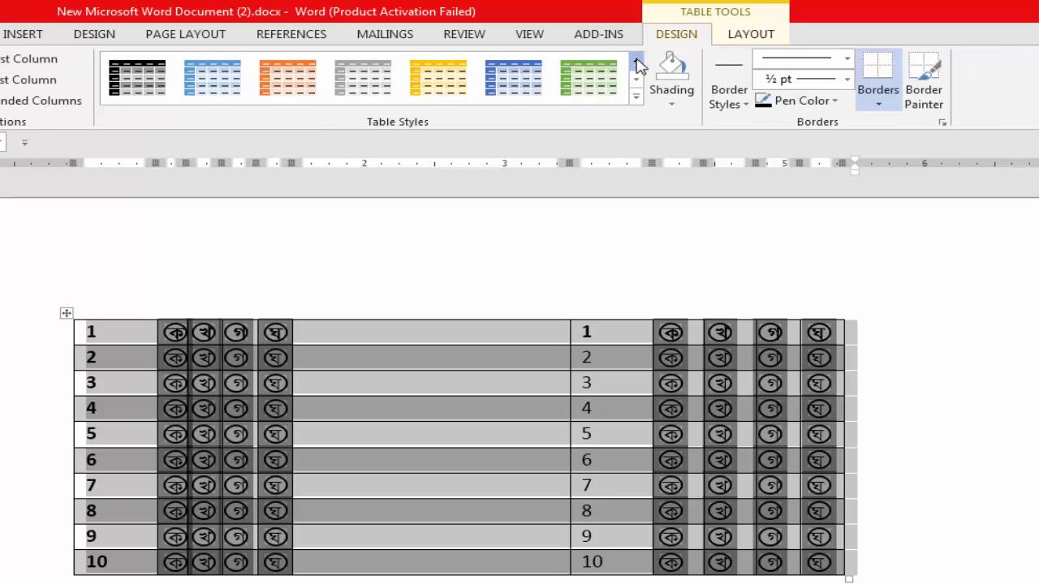
{"action": "left_click", "coordinate": [636, 61]}
{"action": "left_click", "coordinate": [637, 62]}
{"action": "left_click", "coordinate": [637, 62]}
{"action": "left_click", "coordinate": [637, 62]}
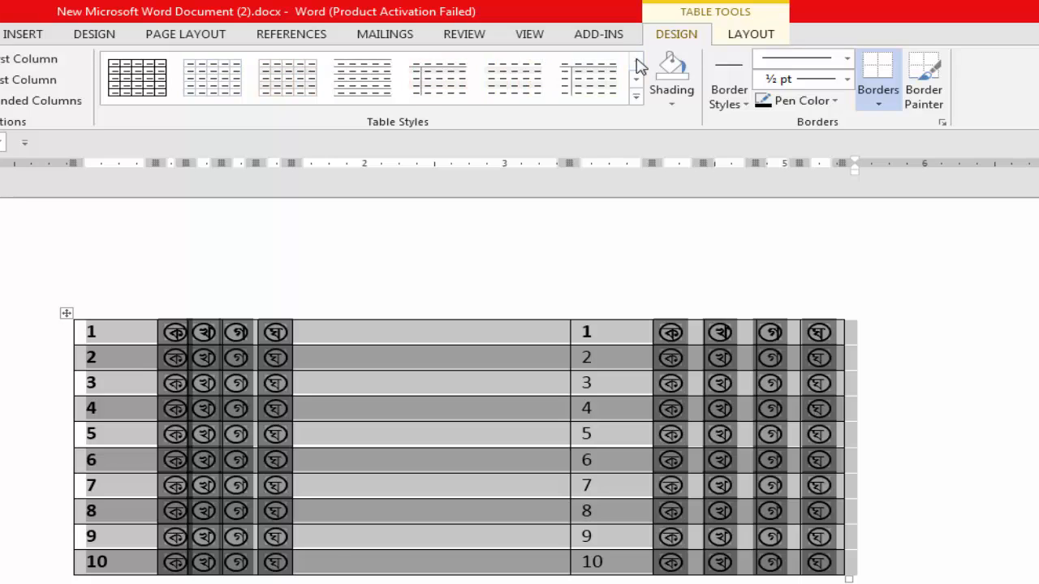
{"action": "left_click", "coordinate": [120, 83]}
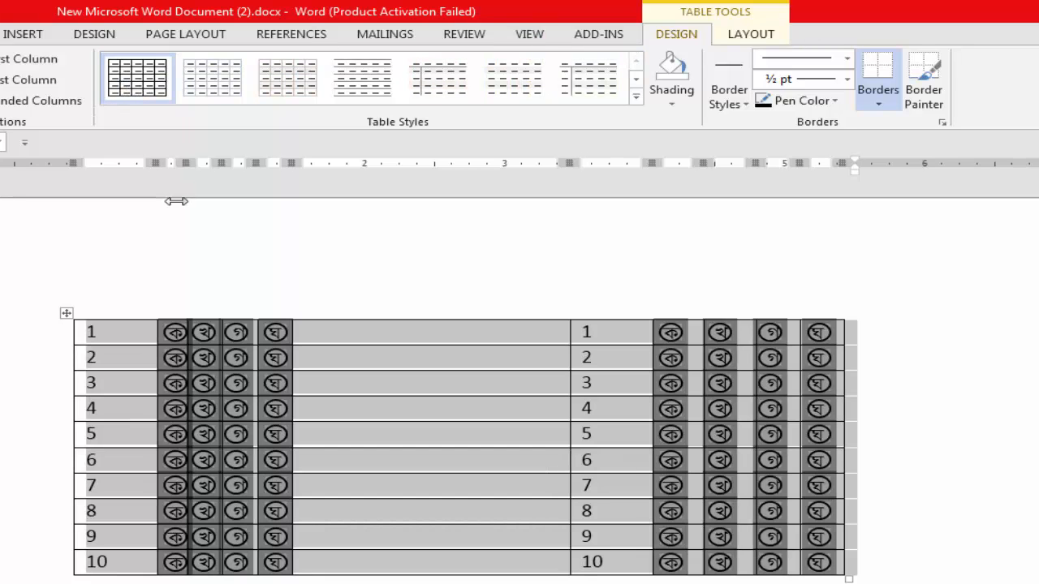
{"action": "scroll", "coordinate": [397, 293], "scroll_direction": "down", "scroll_amount": 2}
{"action": "left_click", "coordinate": [904, 317]}
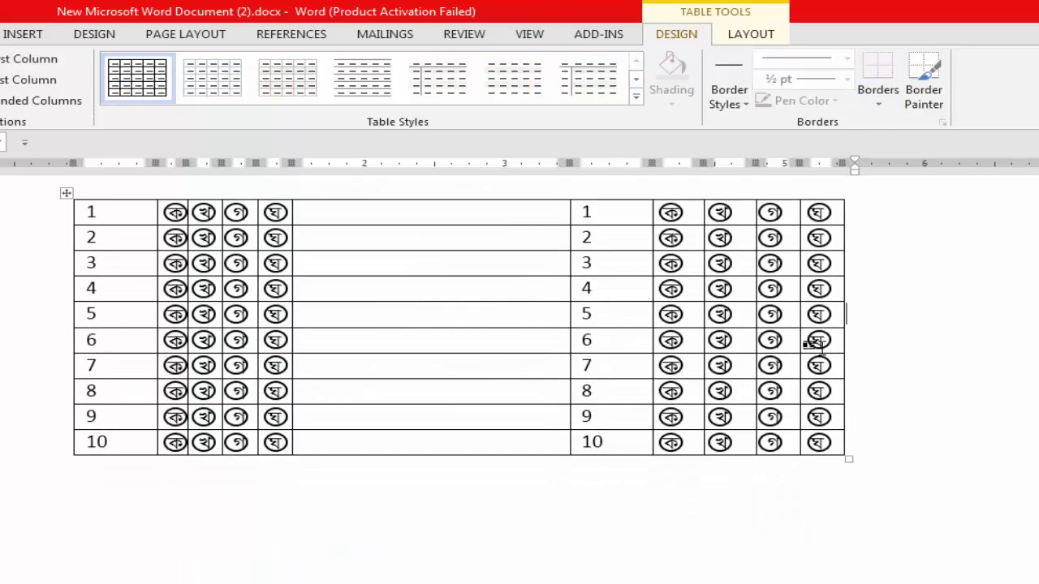
{"action": "scroll", "coordinate": [317, 422], "scroll_direction": "up", "scroll_amount": 1}
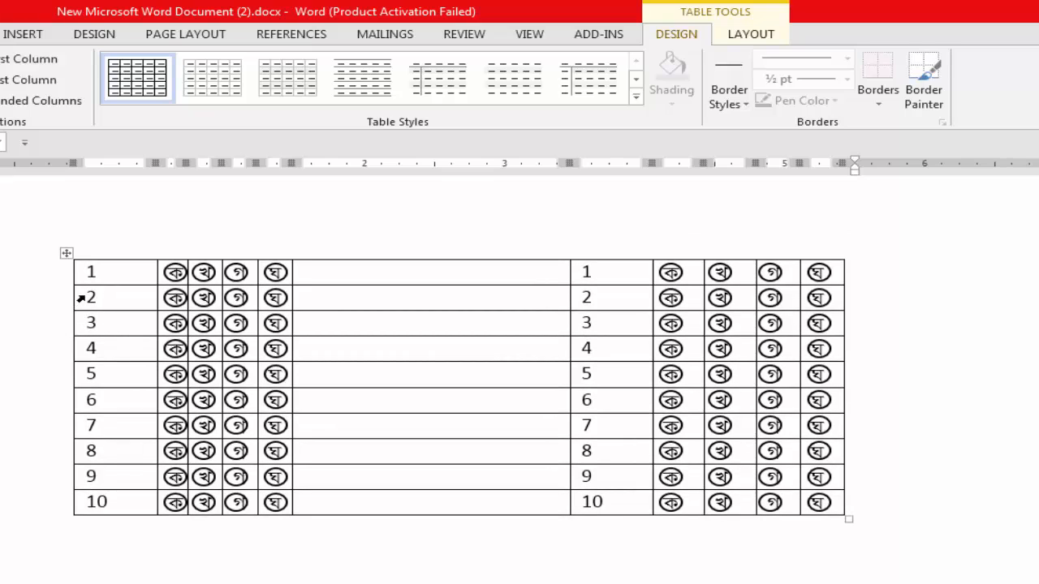
Shade rows 2 and 4 yellow across the full width of the table.
{"action": "left_click_drag", "start_coordinate": [91, 298], "coordinate": [823, 299]}
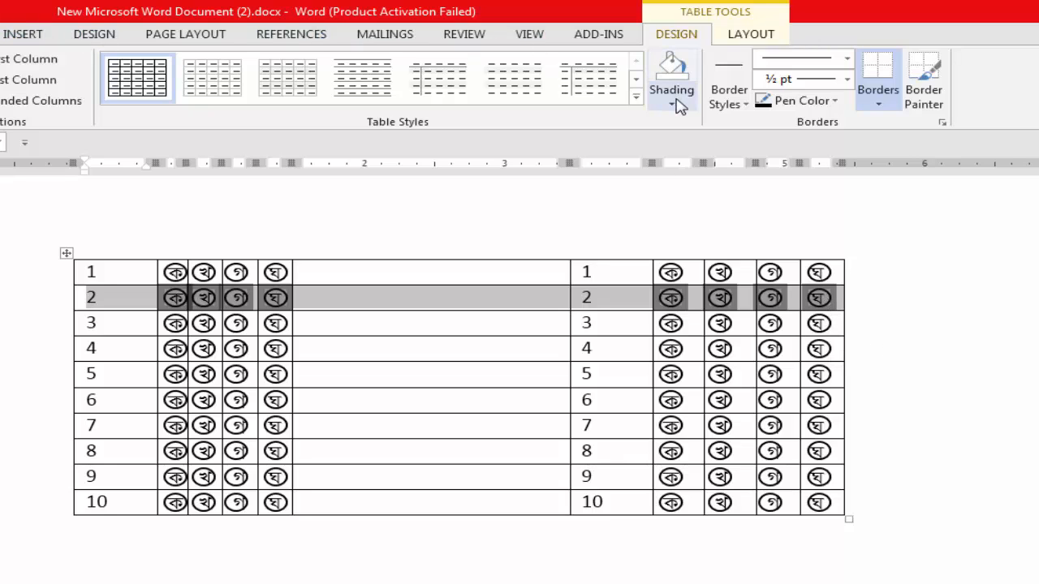
{"action": "left_click", "coordinate": [0, 34]}
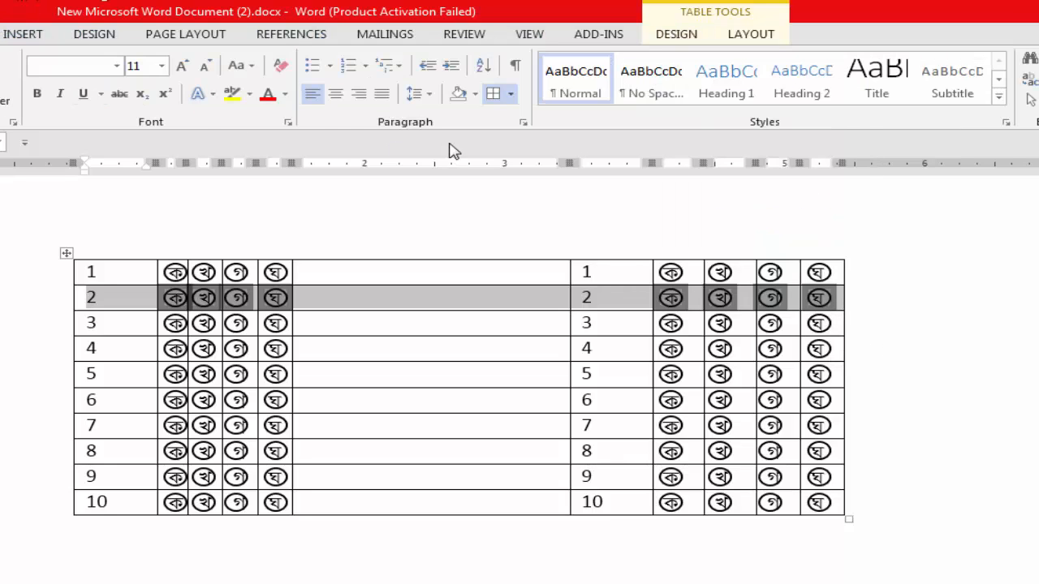
{"action": "left_click", "coordinate": [475, 94]}
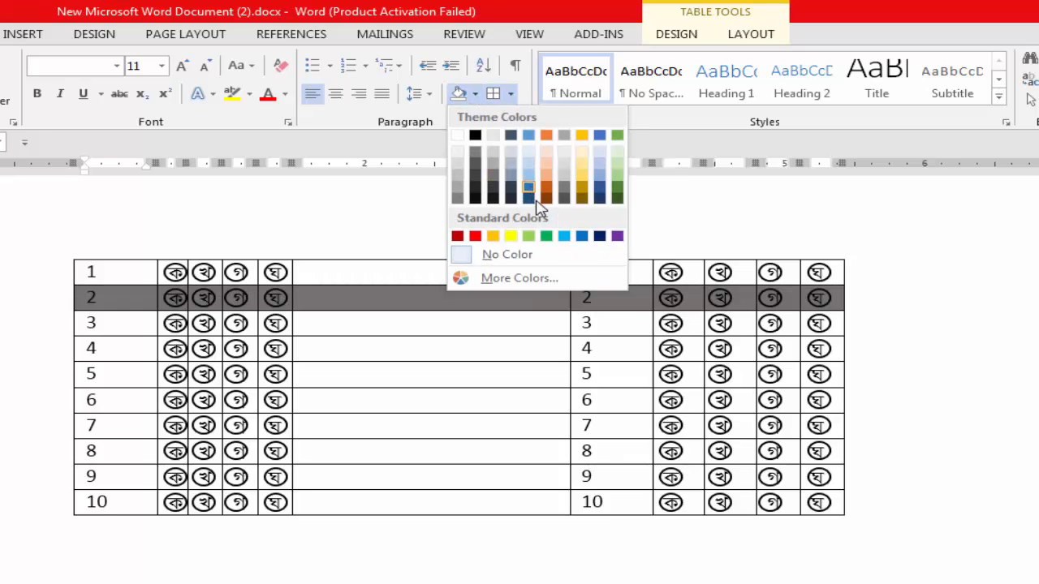
{"action": "left_click", "coordinate": [511, 236]}
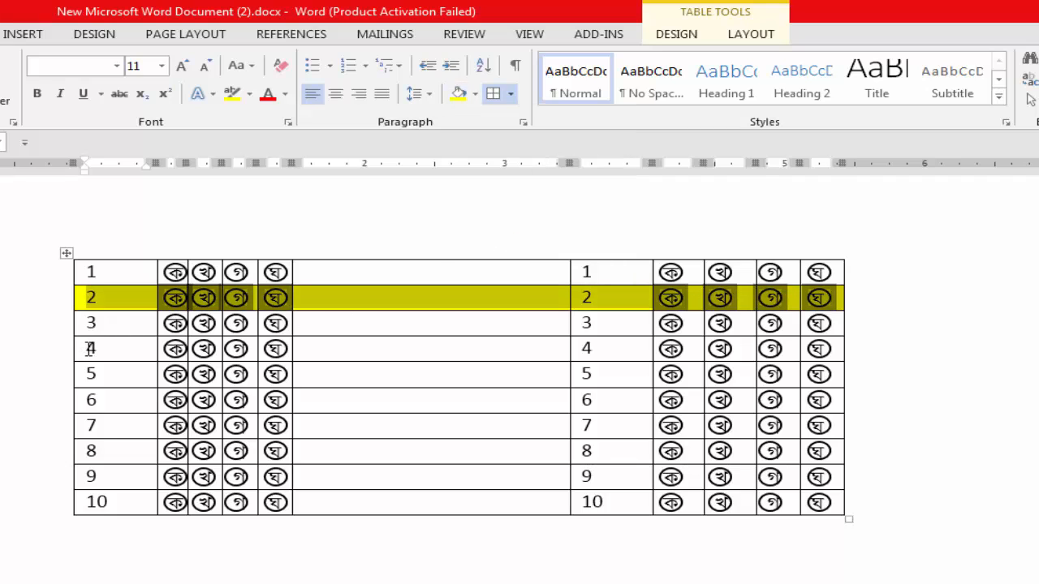
{"action": "left_click_drag", "start_coordinate": [90, 350], "coordinate": [819, 362]}
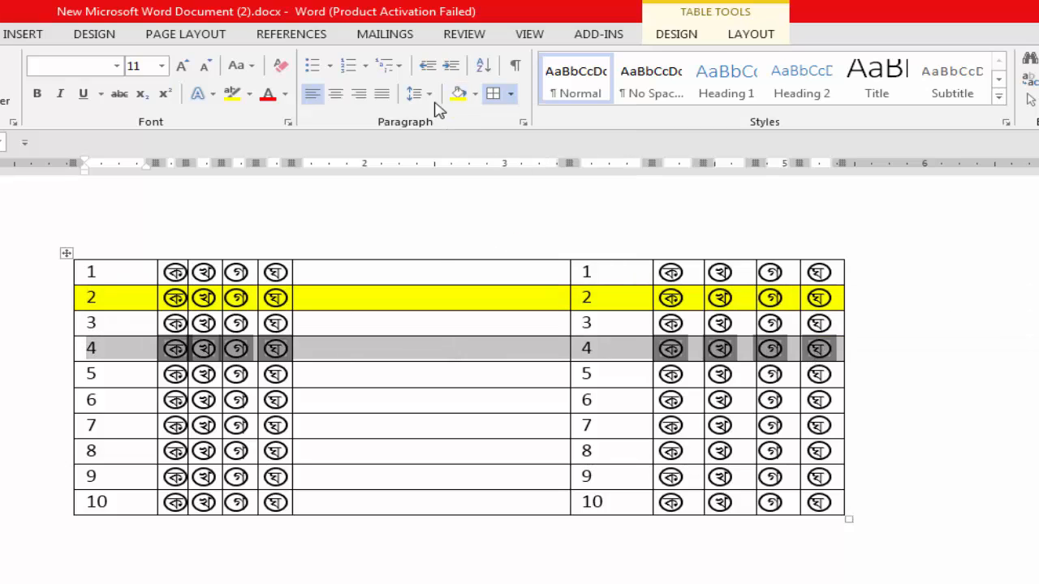
{"action": "left_click", "coordinate": [458, 96]}
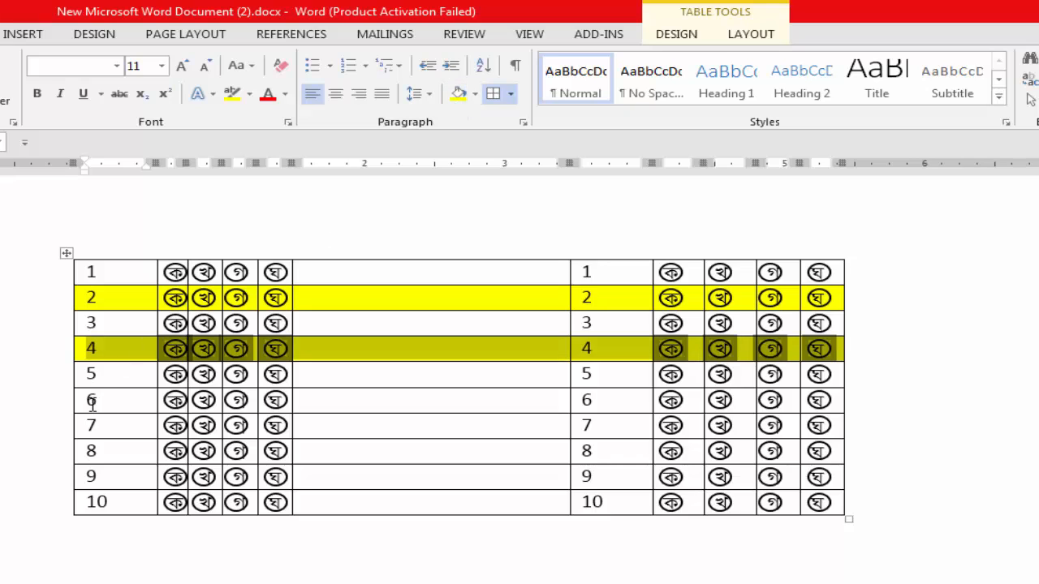
Shade row 6 light green across the full width of the table.
{"action": "left_click_drag", "start_coordinate": [119, 407], "coordinate": [819, 398]}
{"action": "left_click", "coordinate": [475, 94]}
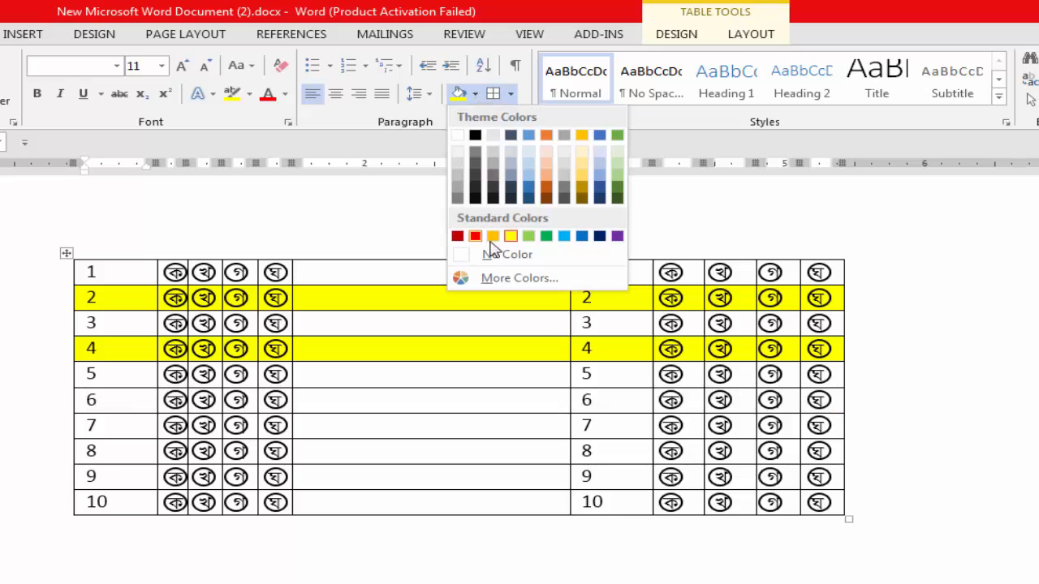
{"action": "left_click", "coordinate": [528, 236]}
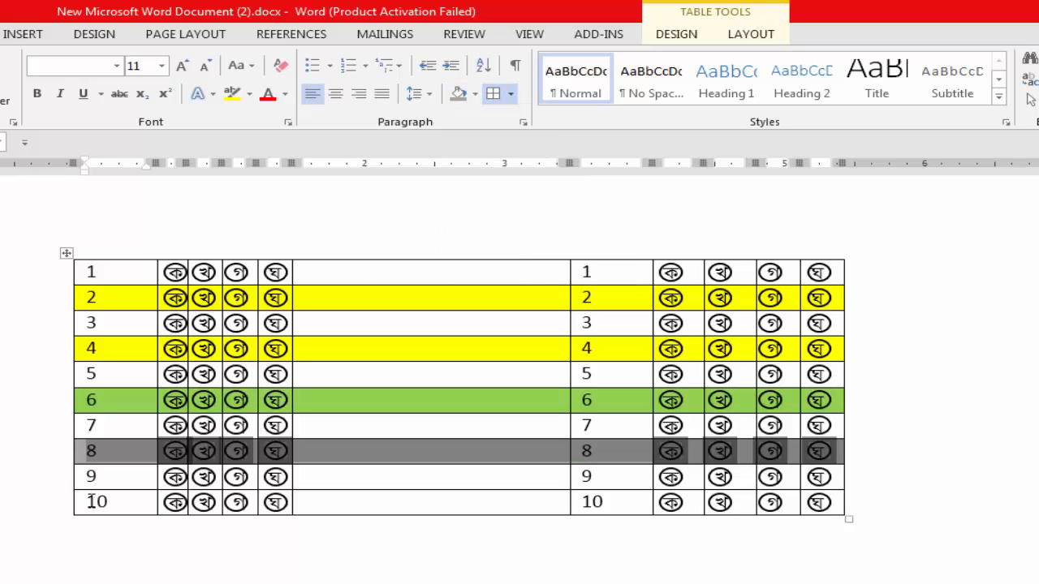
Shade row 10 light blue across the full width of the table.
{"action": "left_click_drag", "start_coordinate": [89, 501], "coordinate": [821, 501]}
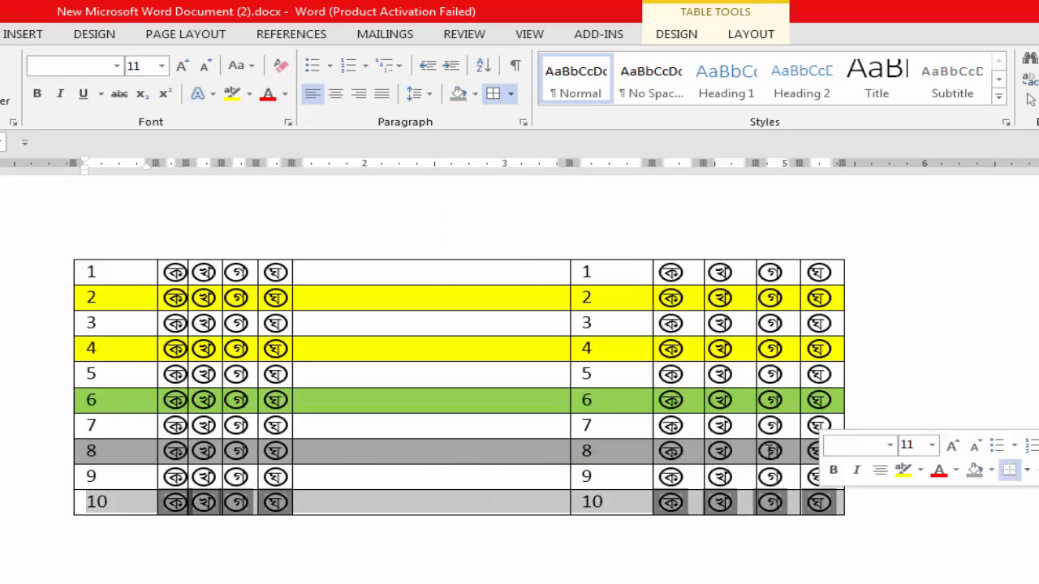
{"action": "left_click", "coordinate": [476, 94]}
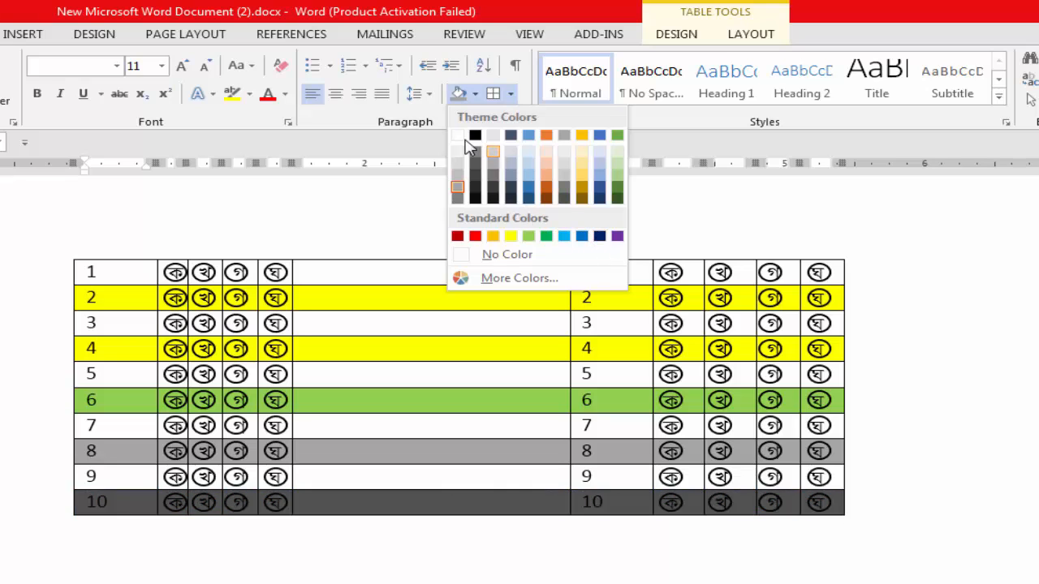
{"action": "left_click", "coordinate": [528, 168]}
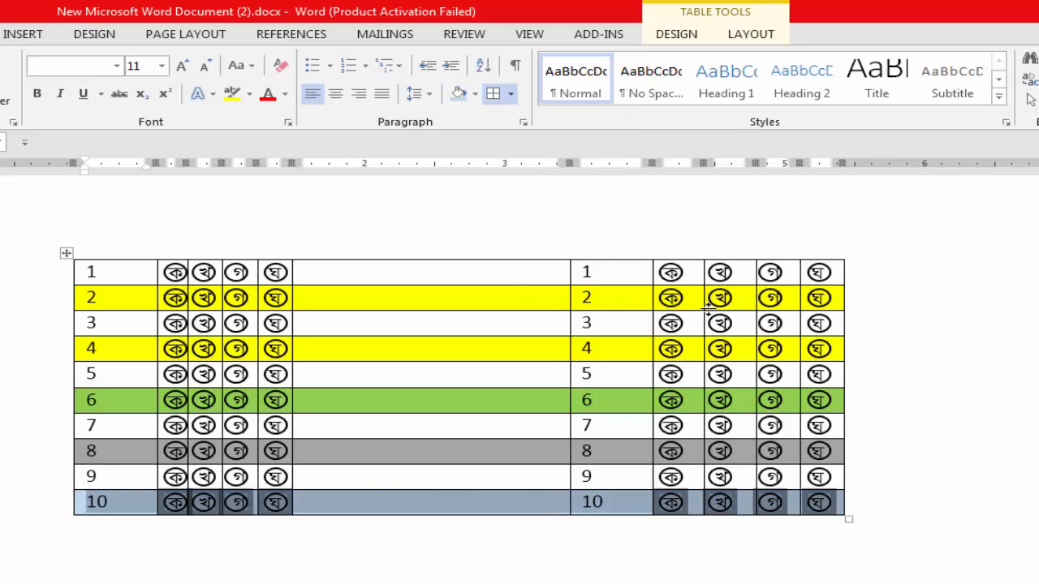
{"action": "left_click", "coordinate": [922, 294]}
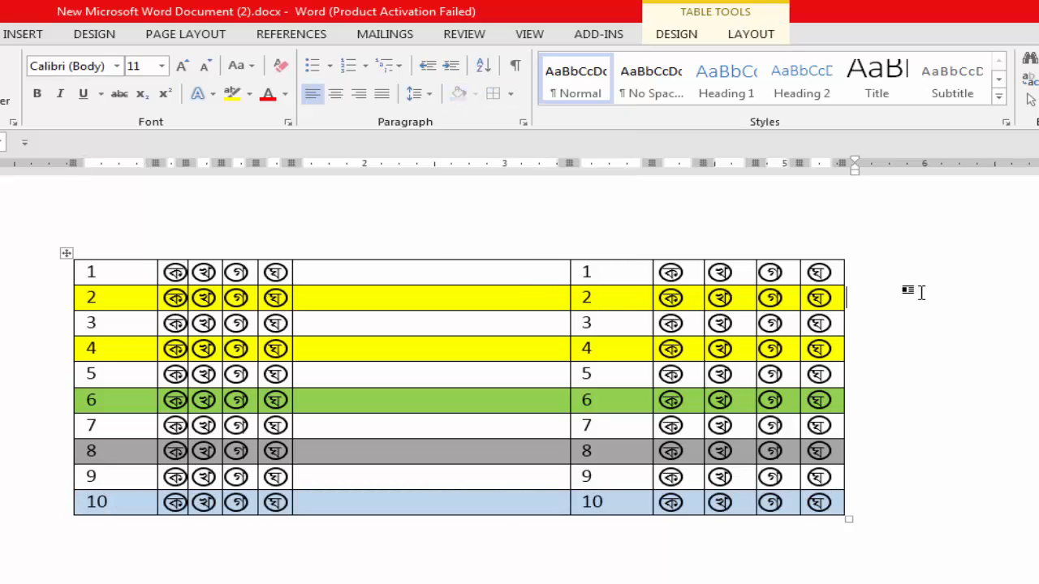
Fill the wide blank column between the two answer blocks with white.
{"action": "left_click", "coordinate": [405, 247]}
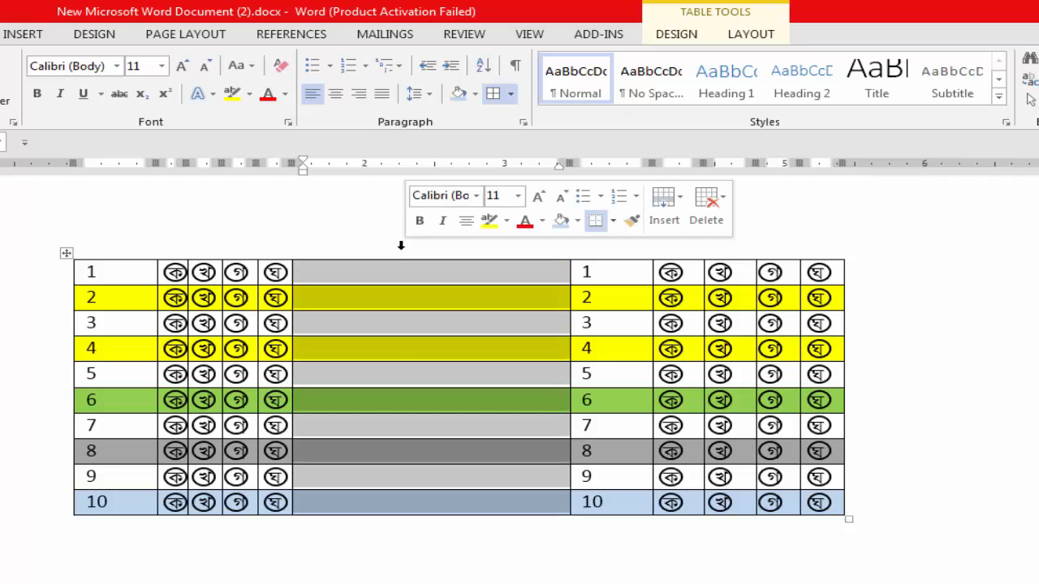
{"action": "left_click", "coordinate": [477, 95]}
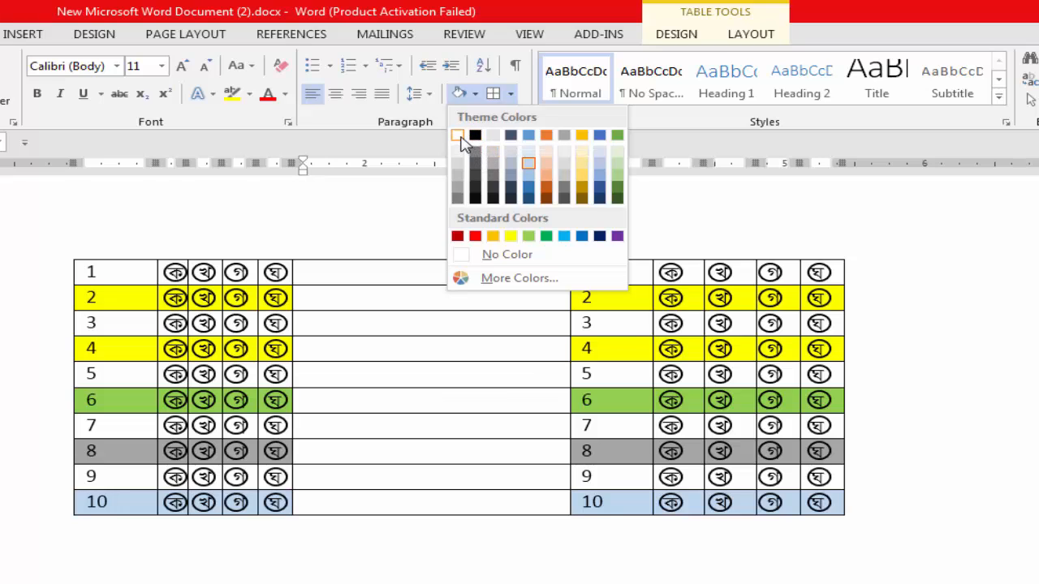
{"action": "left_click", "coordinate": [462, 138]}
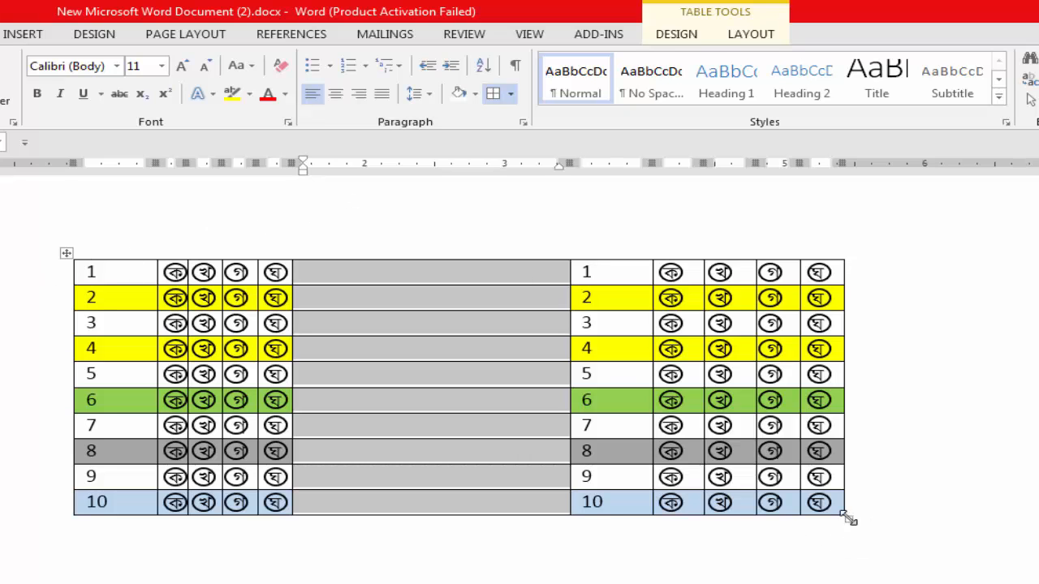
Widen the whole table slightly, and enlarge the blank middle column by narrowing the second block's number column.
{"action": "left_click_drag", "start_coordinate": [848, 519], "coordinate": [874, 509]}
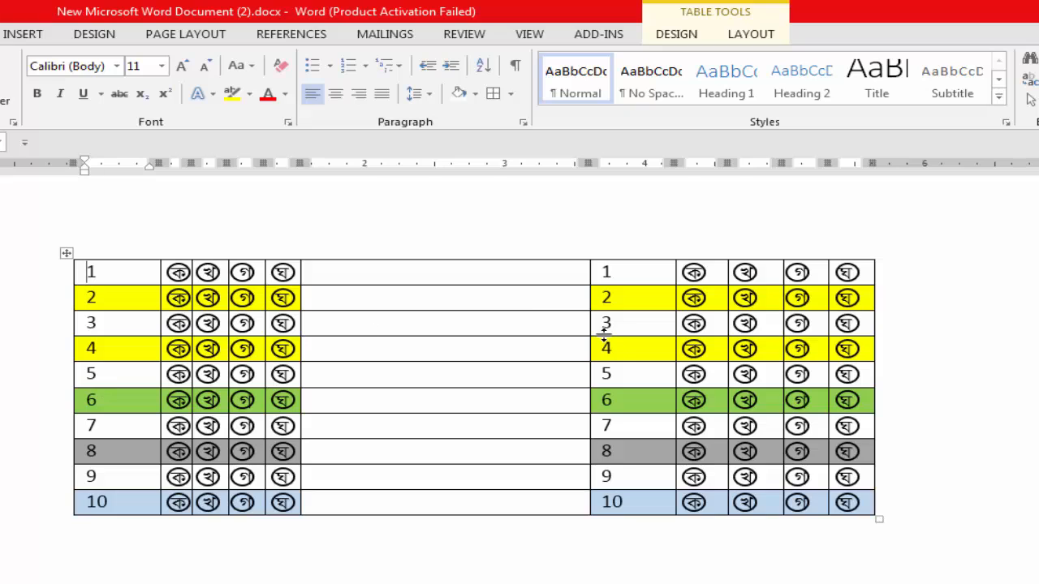
{"action": "left_click_drag", "start_coordinate": [587, 332], "coordinate": [627, 347]}
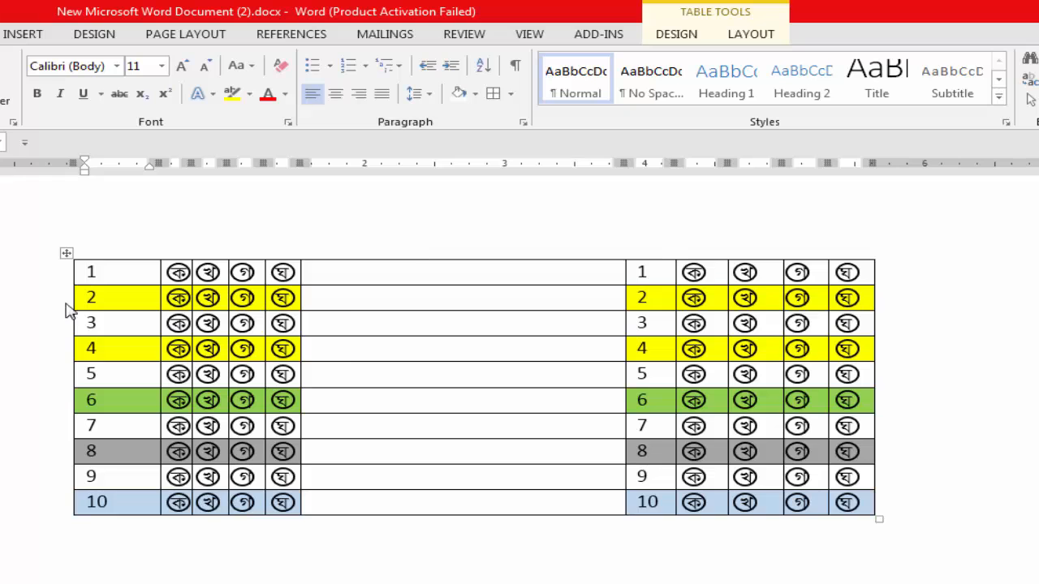
Remove all borders from the entire table, keeping only the text and row shading.
{"action": "left_click", "coordinate": [65, 254]}
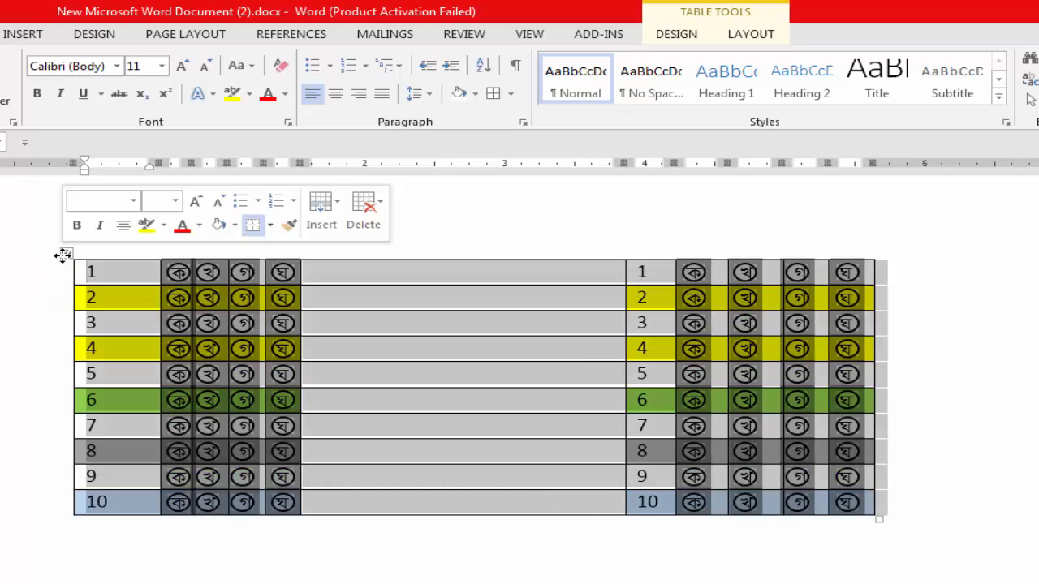
{"action": "left_click", "coordinate": [510, 95]}
{"action": "left_click", "coordinate": [525, 209]}
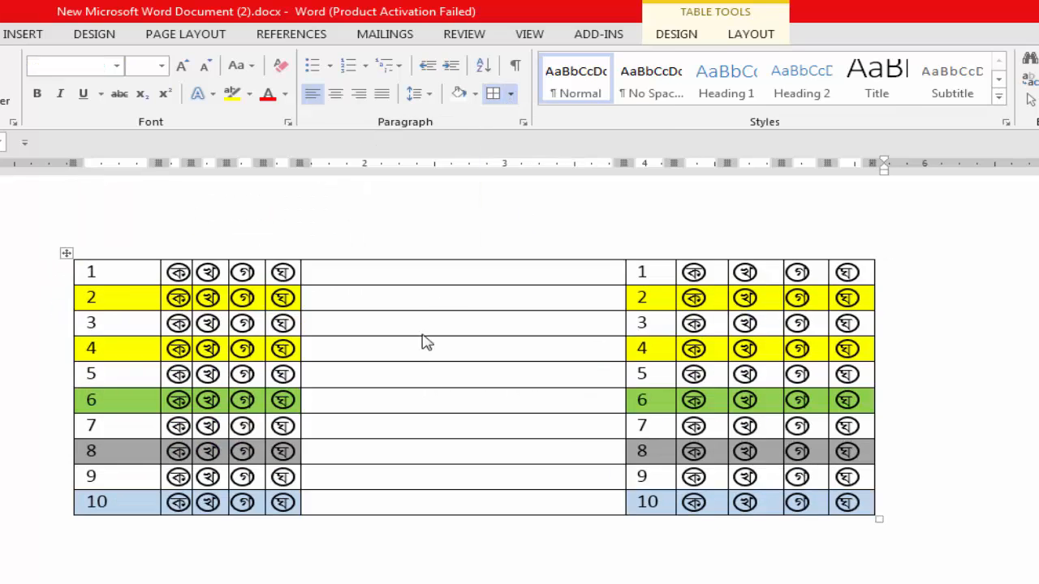
{"action": "left_click", "coordinate": [968, 476]}
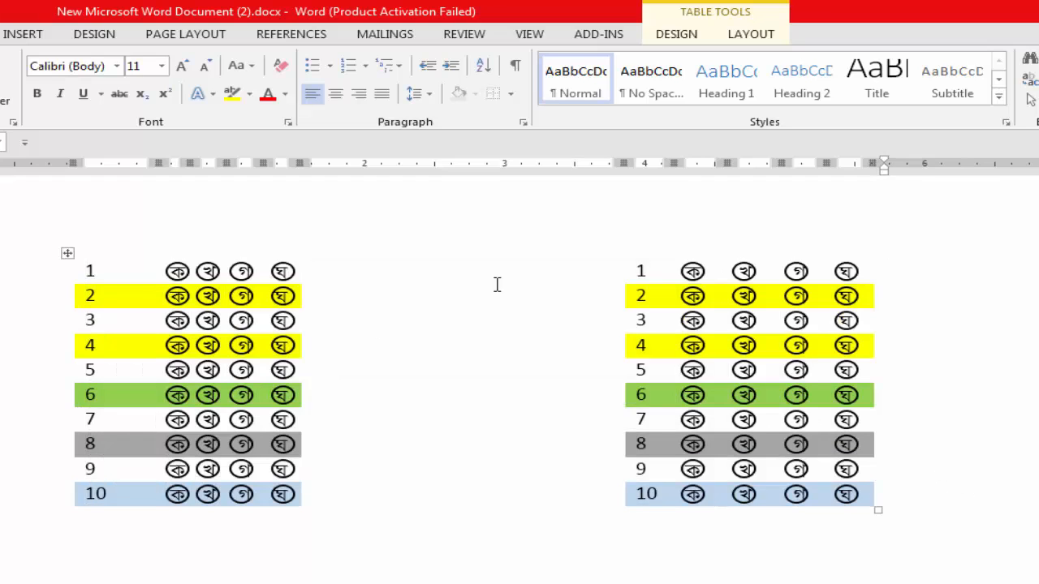
Review the borderless answer sheet, checking both answer blocks and the blank page area above and below them.
{"action": "scroll", "coordinate": [525, 308], "scroll_direction": "up", "scroll_amount": 1}
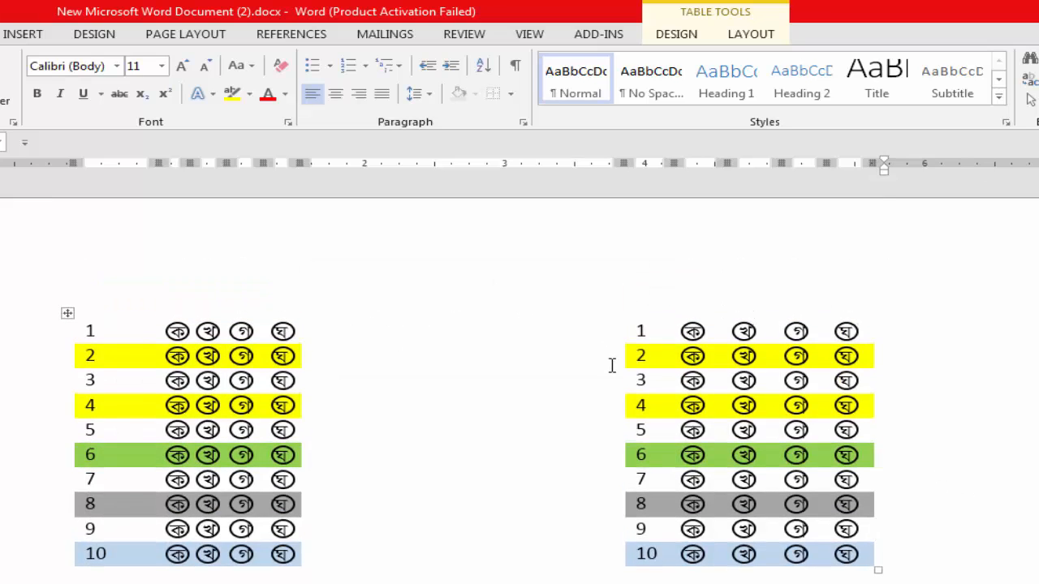
{"action": "scroll", "coordinate": [593, 362], "scroll_direction": "down", "scroll_amount": 1}
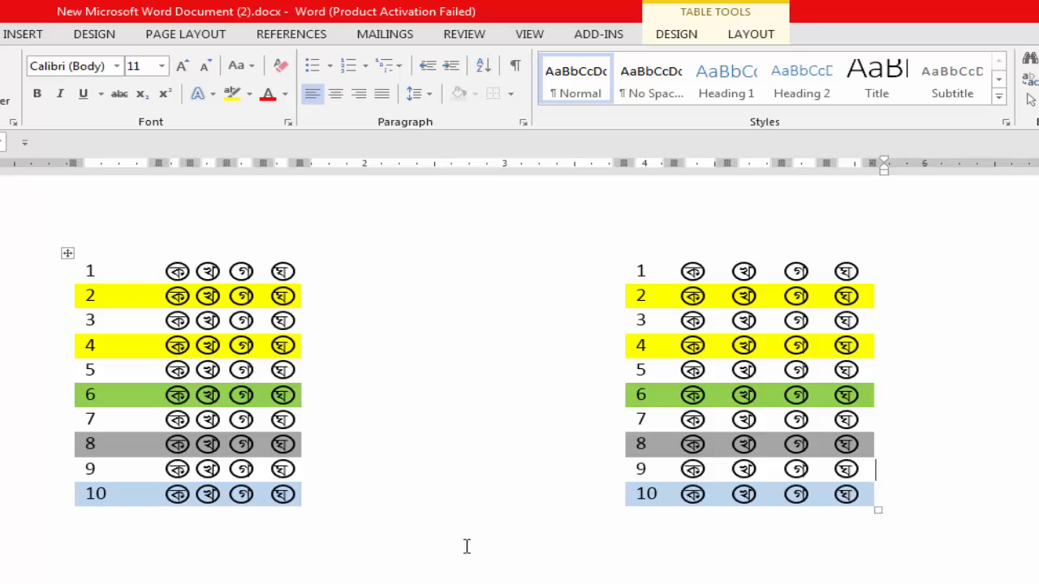
{"action": "scroll", "coordinate": [503, 527], "scroll_direction": "down", "scroll_amount": 1}
{"action": "scroll", "coordinate": [581, 450], "scroll_direction": "down", "scroll_amount": 5}
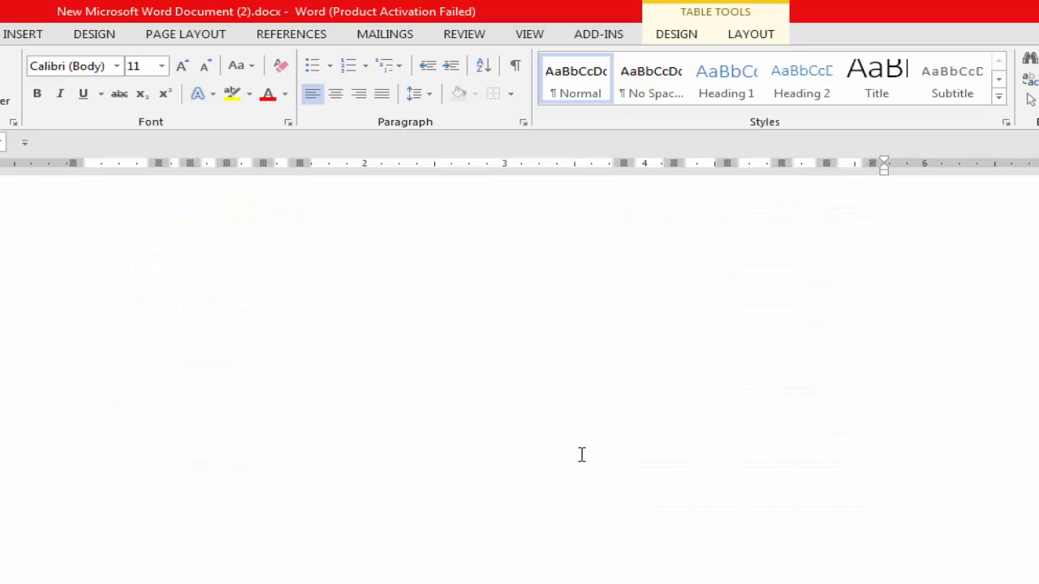
{"action": "scroll", "coordinate": [582, 454], "scroll_direction": "up", "scroll_amount": 5}
{"action": "scroll", "coordinate": [557, 413], "scroll_direction": "down", "scroll_amount": 2}
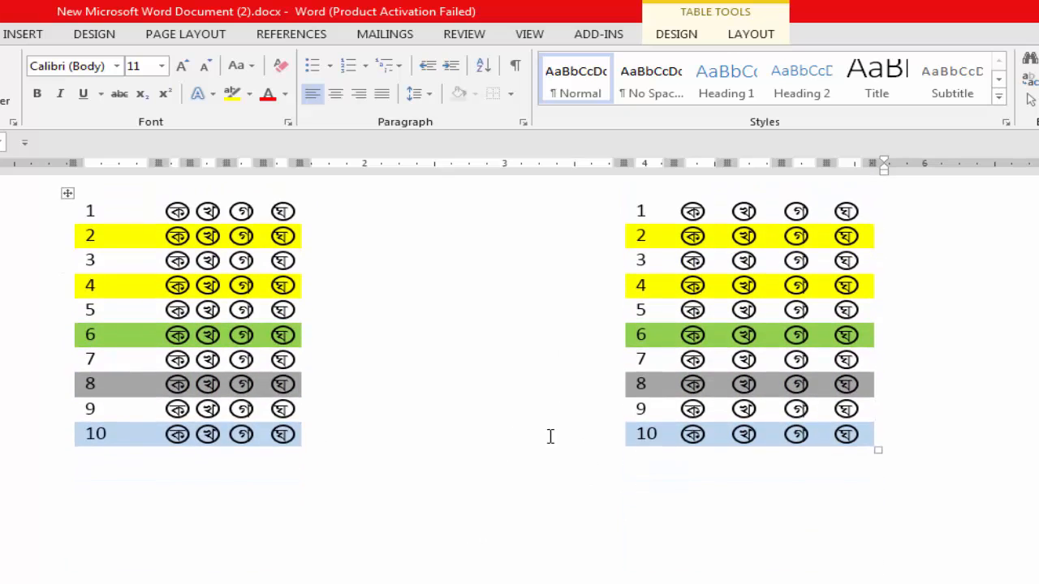
{"action": "scroll", "coordinate": [398, 418], "scroll_direction": "down", "scroll_amount": 1}
{"action": "scroll", "coordinate": [325, 406], "scroll_direction": "up", "scroll_amount": 2}
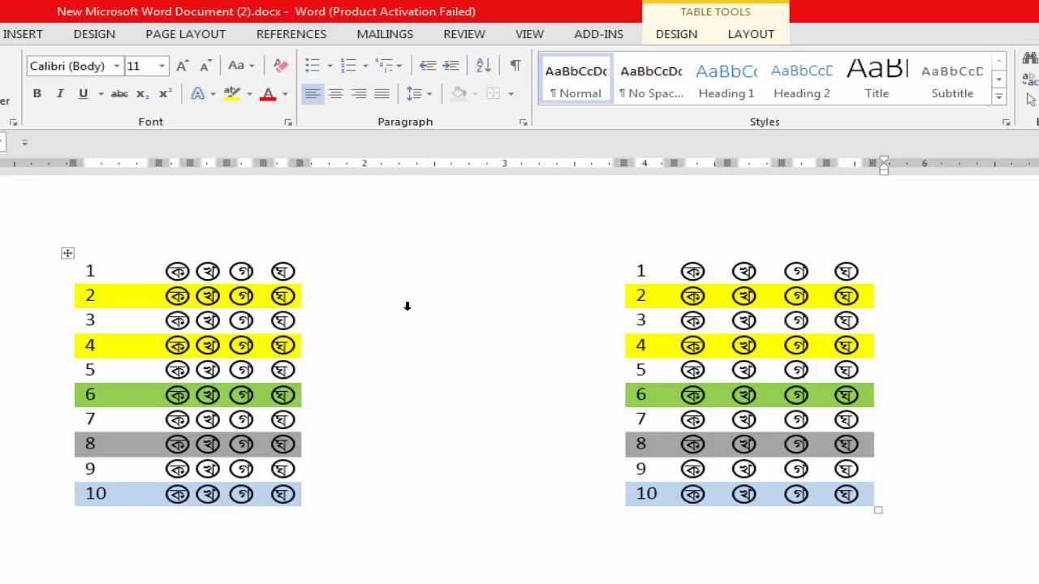
{"action": "scroll", "coordinate": [407, 305], "scroll_direction": "up", "scroll_amount": 1}
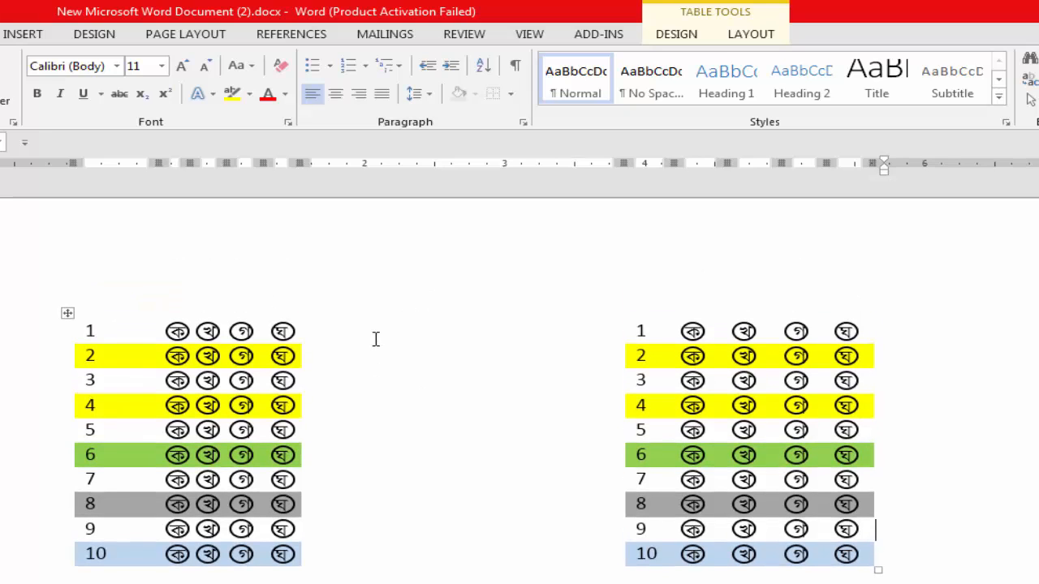